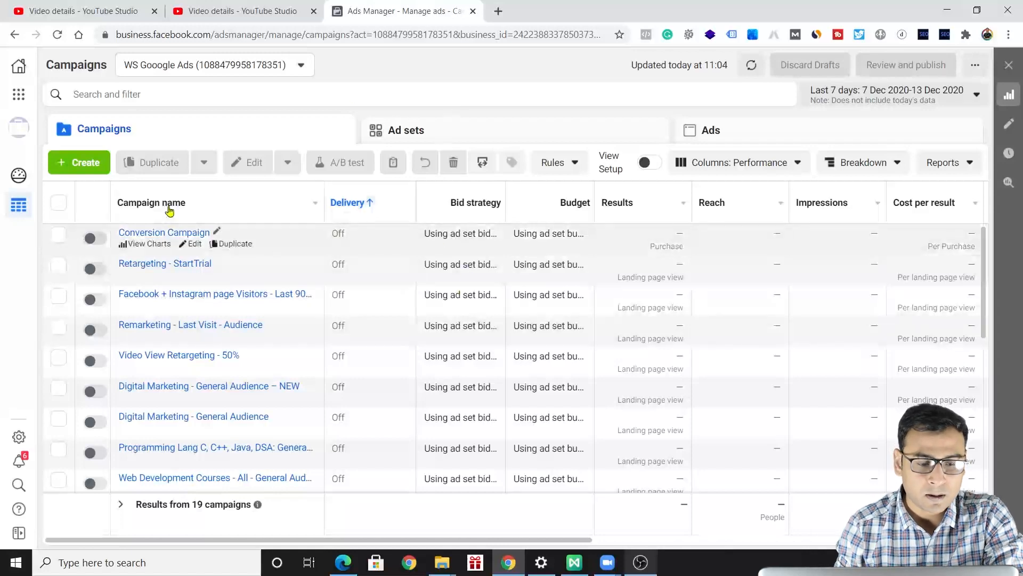
- Create a new campaign with the Engagement objective and the Post Engagement type
left_click(91, 167)
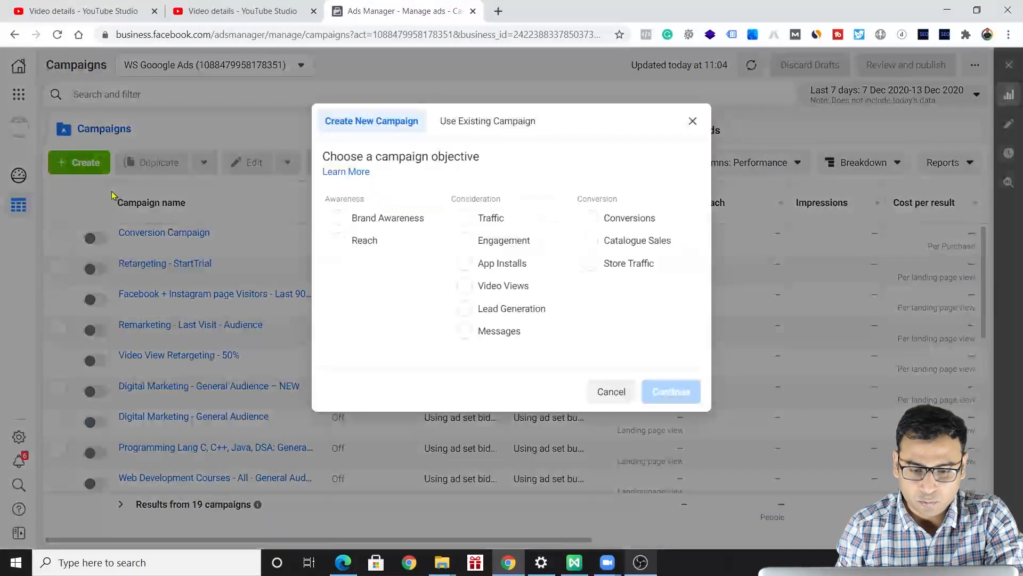
left_click(462, 240)
scroll(590, 336, "down", 2)
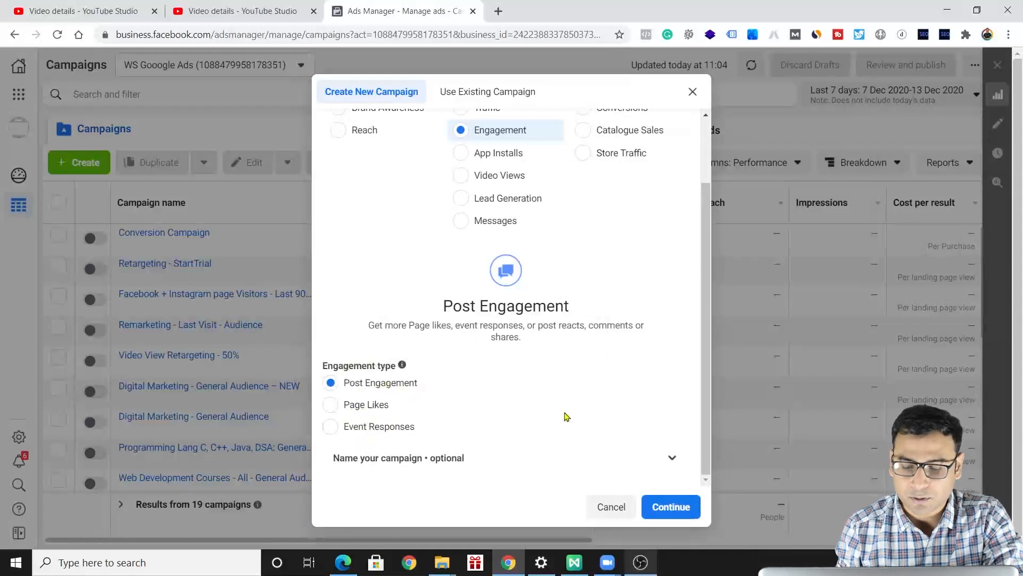
left_click(683, 517)
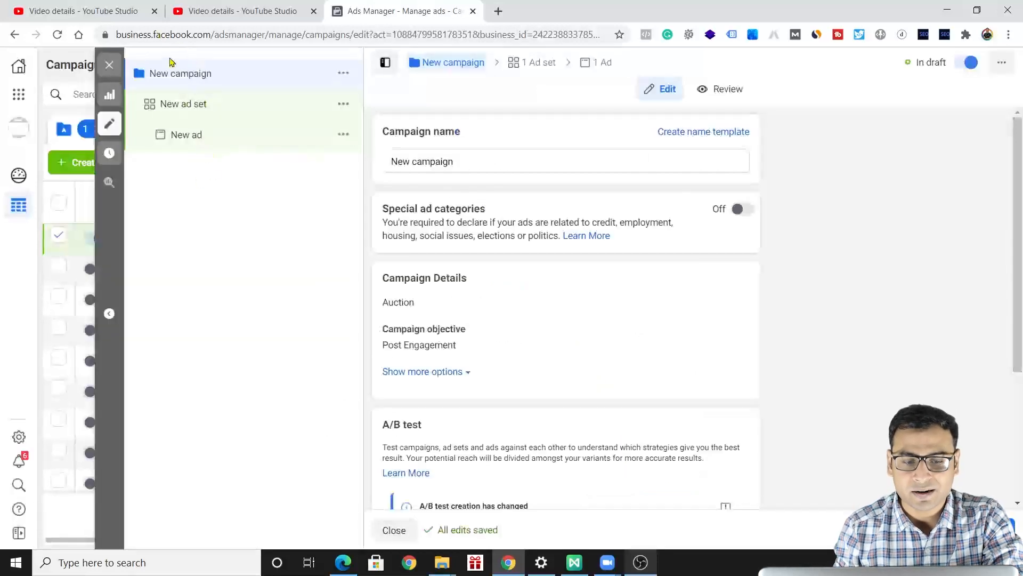
- Name the campaign "Instagram Post - Engagement"
triple_click(428, 163)
key("BackSpace")
type("Instagram Ppo")
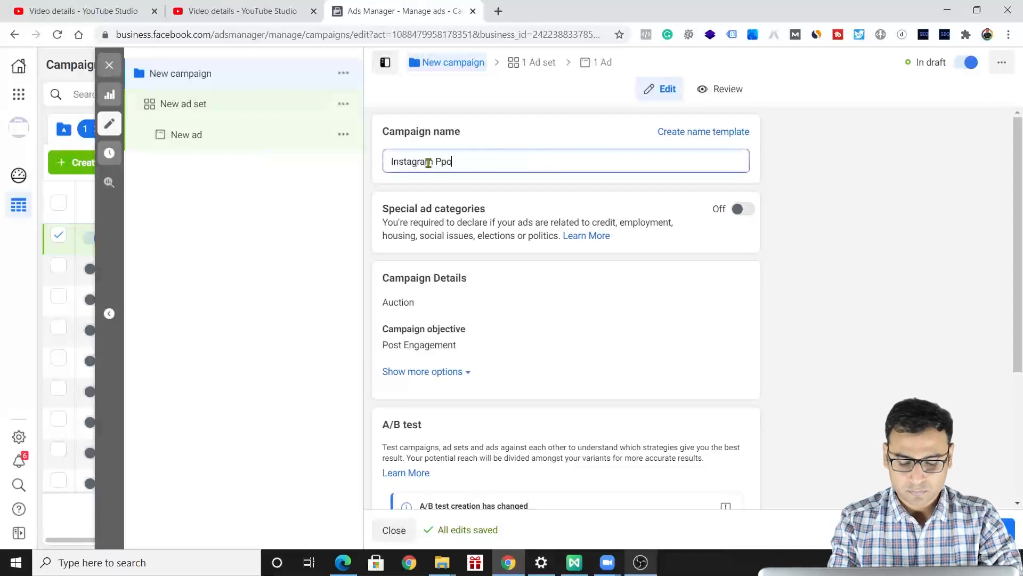
type("st - Engagement")
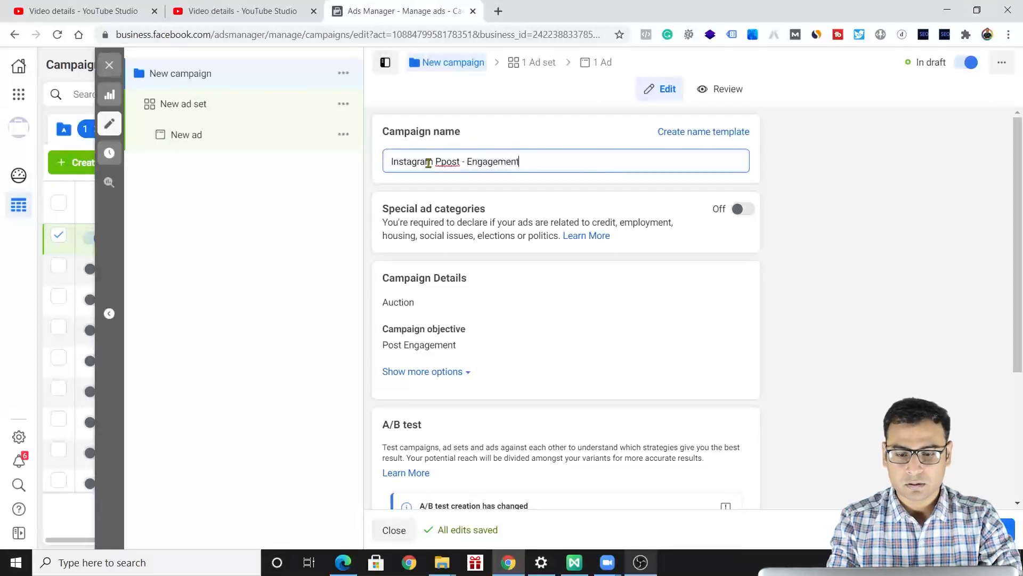
left_click(443, 161)
key("Delete")
- Shorten "Instagram" to "IG" in the campaign name so it reads "IG Post - Engagement"
key("Right")
key("Right")
key("Right")
key("shift+Left")
key("shift+Left")
key("shift+Left")
key("shift+Left")
key("shift+Left")
key("shift+Left")
key("shift+Left")
key("shift+Left")
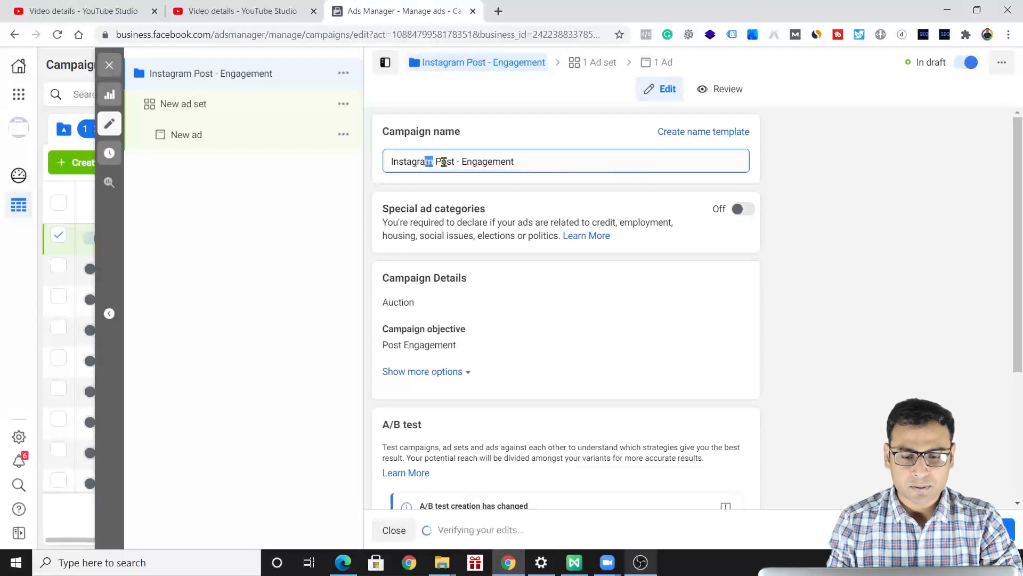
type("G")
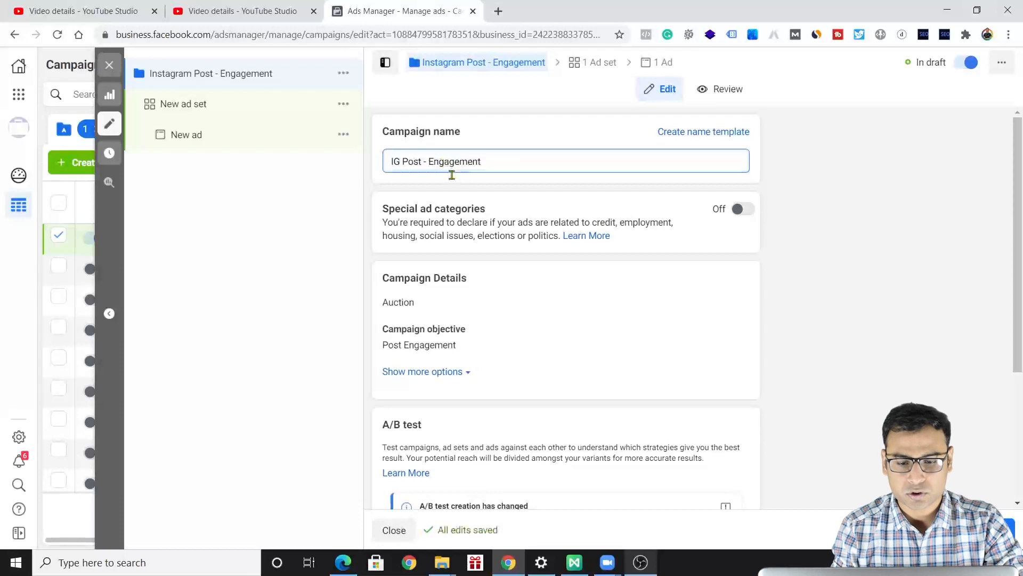
- Continue to the ad set level and name the ad set "IG - Generic Audience - DM"
scroll(550, 294, "down", 3)
scroll(531, 343, "down", 1)
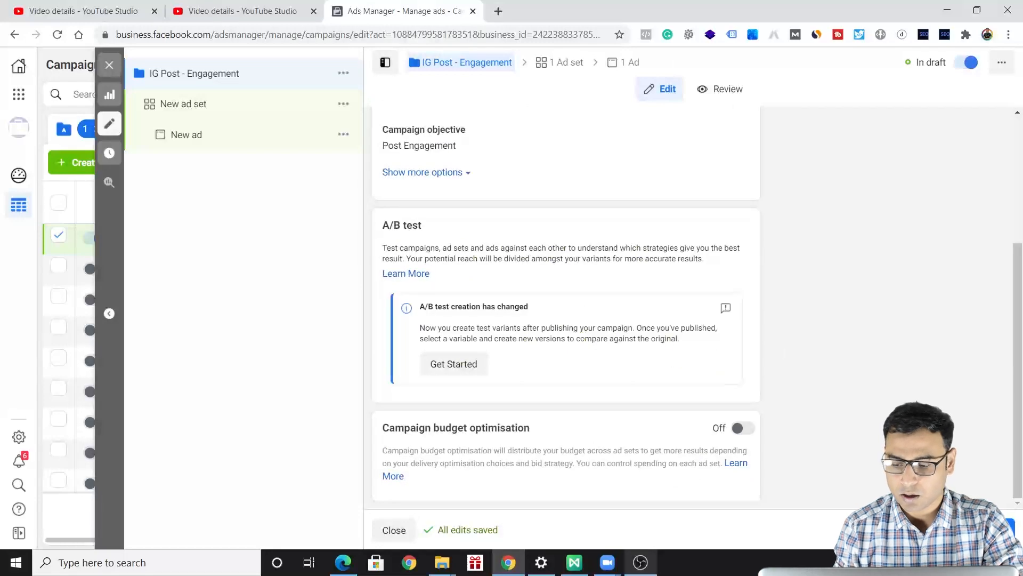
left_click(994, 530)
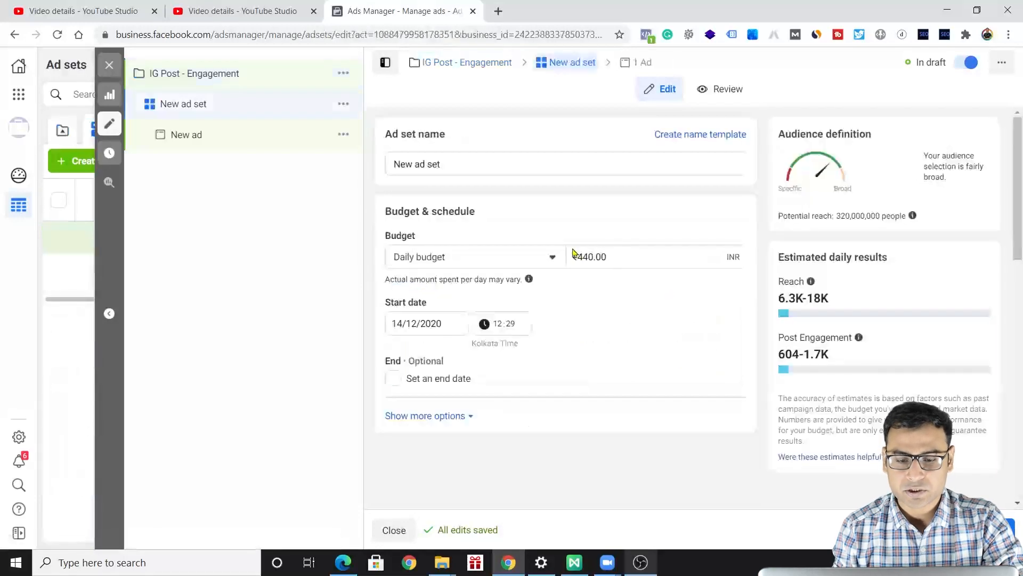
left_click(421, 163)
triple_click(421, 164)
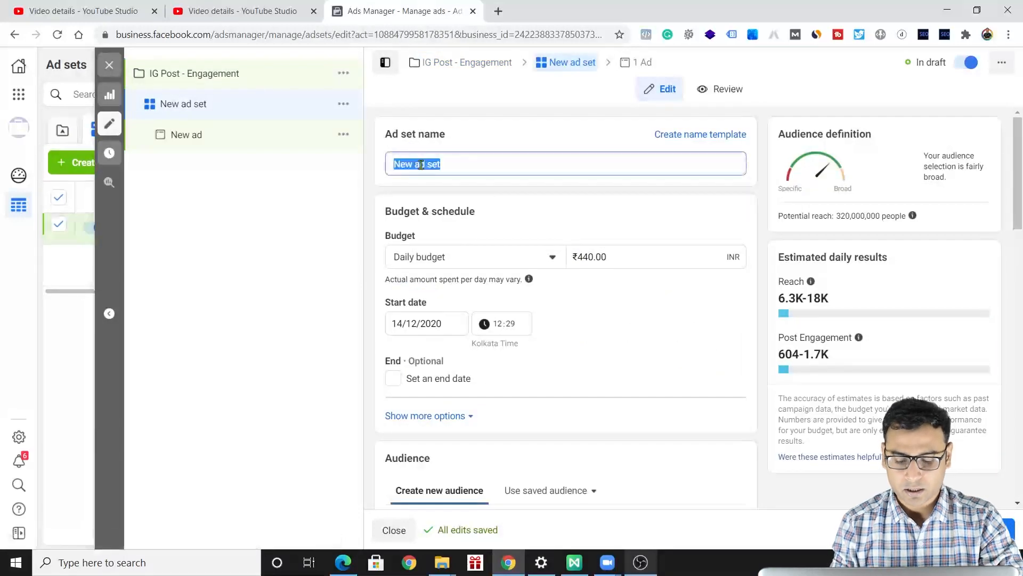
key("BackSpace")
type("IG")
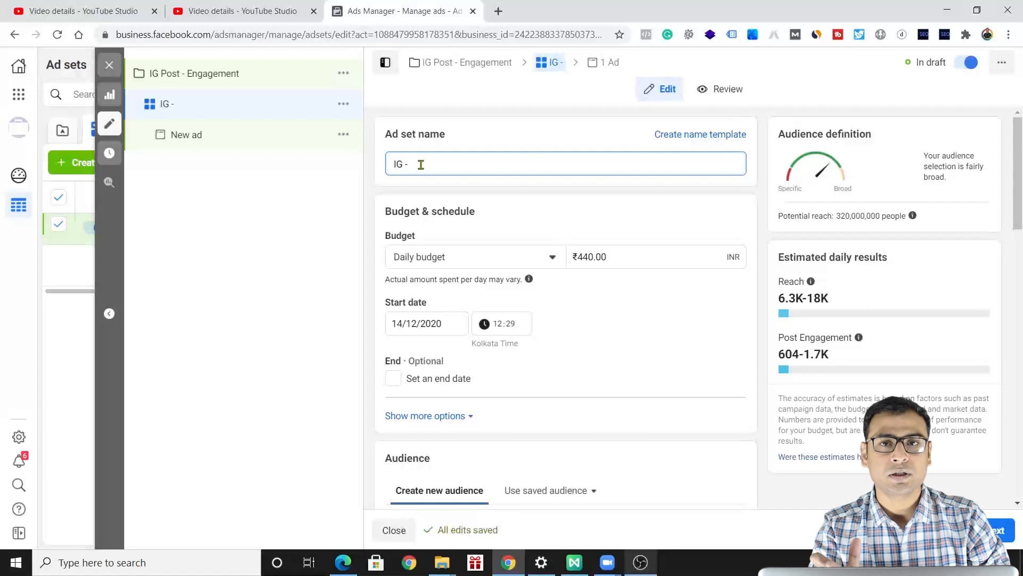
type("- Generic Audience - DM")
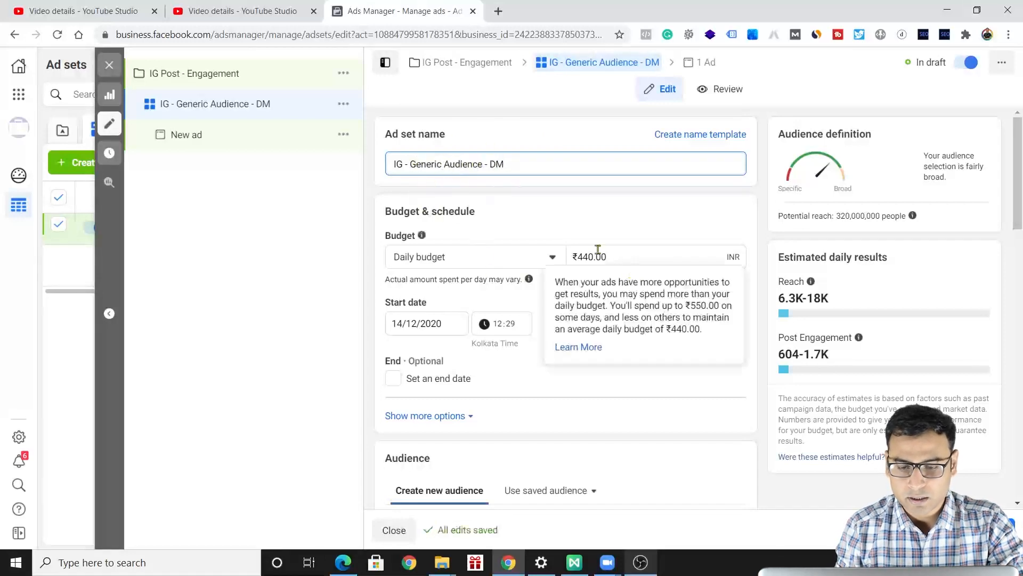
- Set the upper age limit of the ad set's audience to 45
scroll(586, 262, "down", 2)
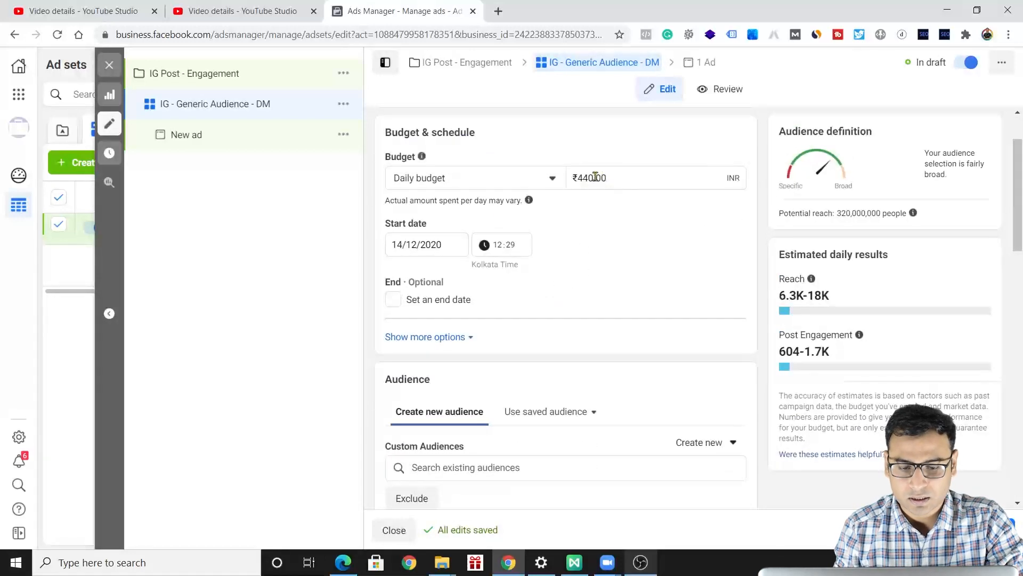
scroll(613, 276, "down", 4)
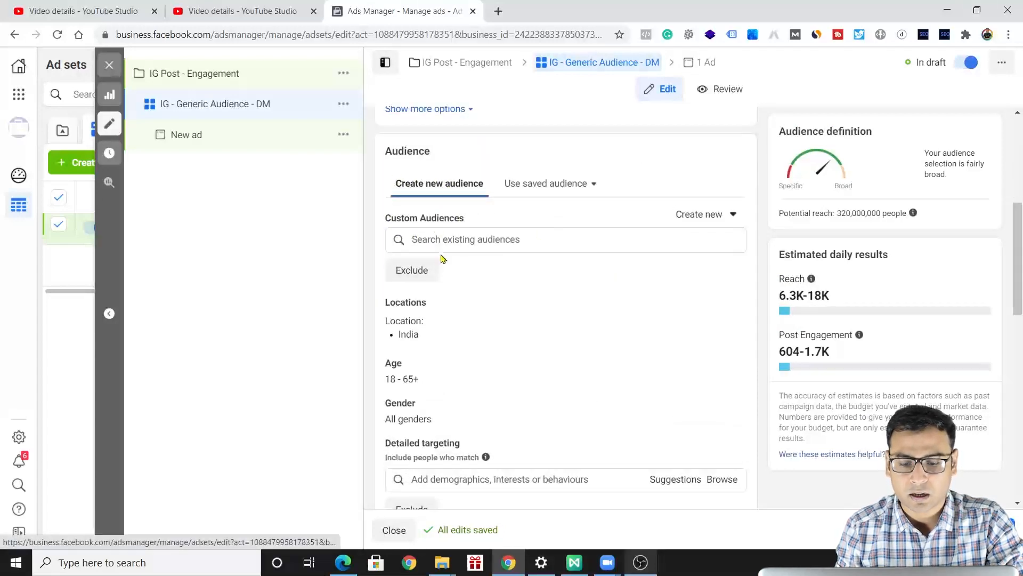
scroll(574, 284, "down", 1)
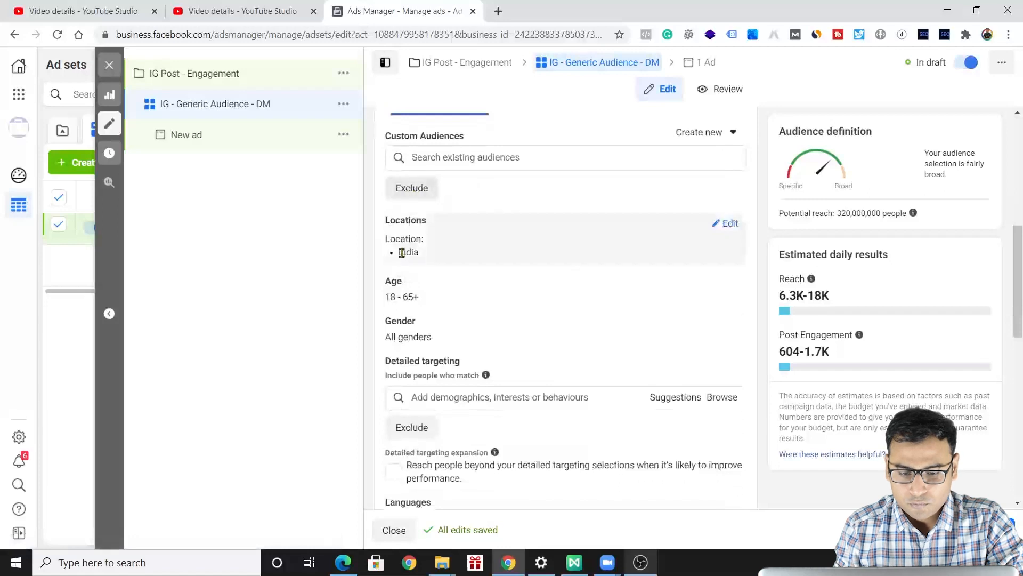
scroll(506, 287, "down", 1)
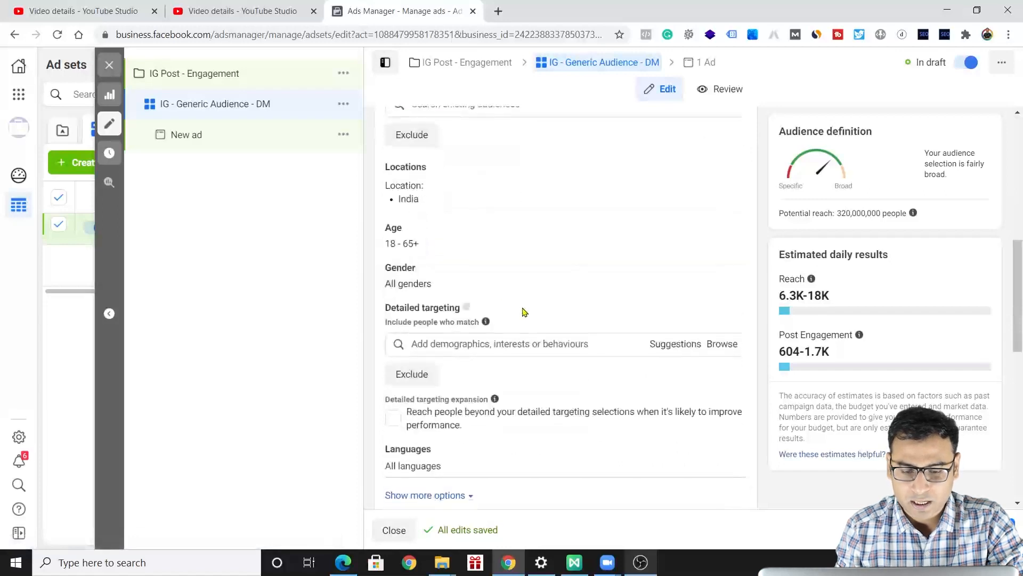
left_click(726, 226)
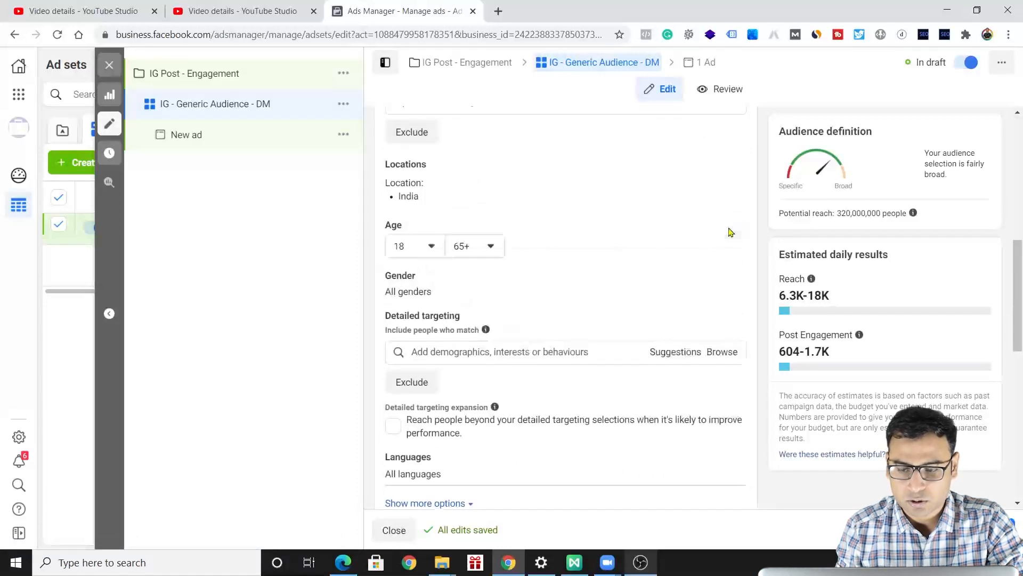
left_click(481, 250)
scroll(499, 335, "up", 10)
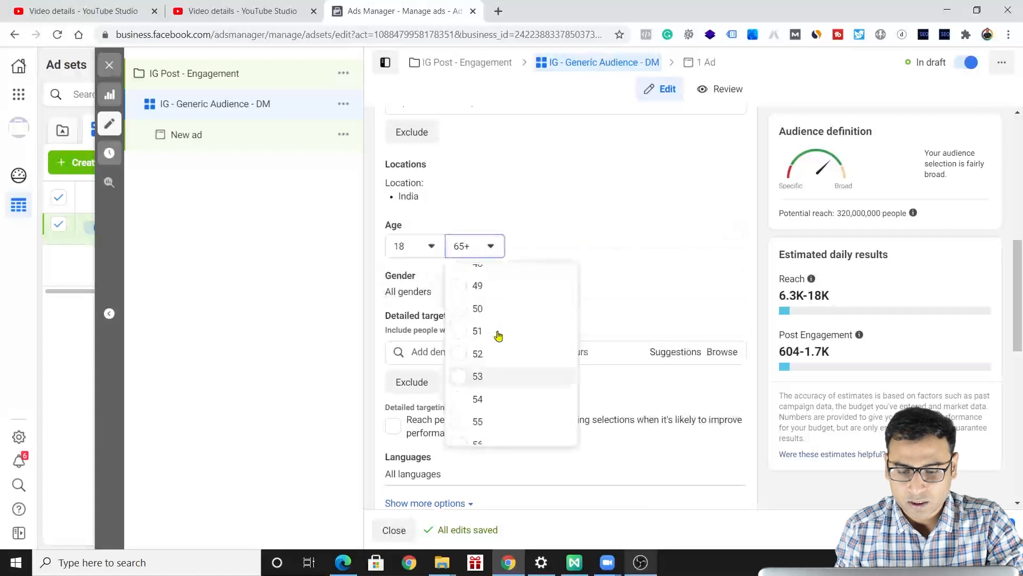
scroll(498, 335, "down", 2)
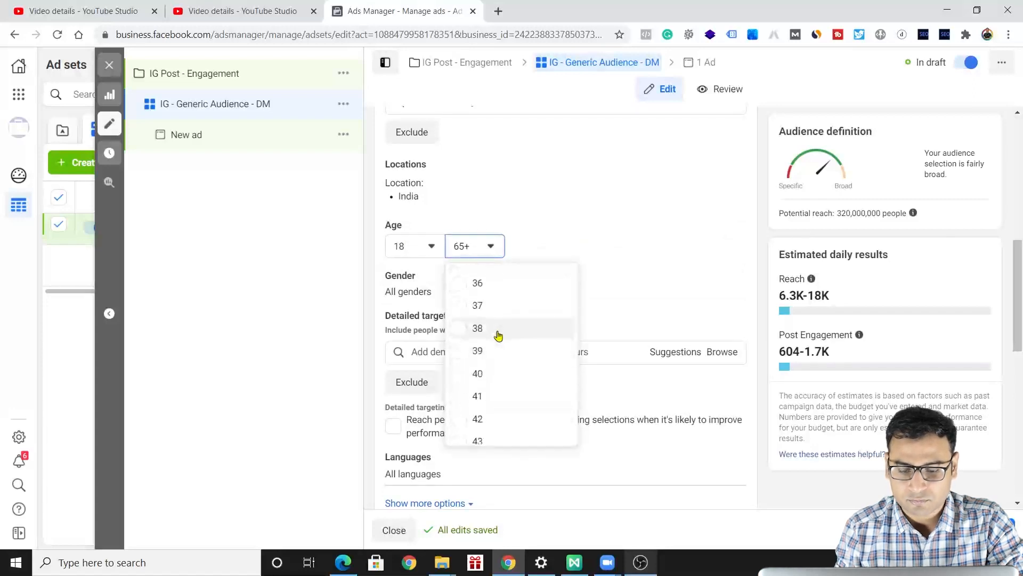
left_click(480, 426)
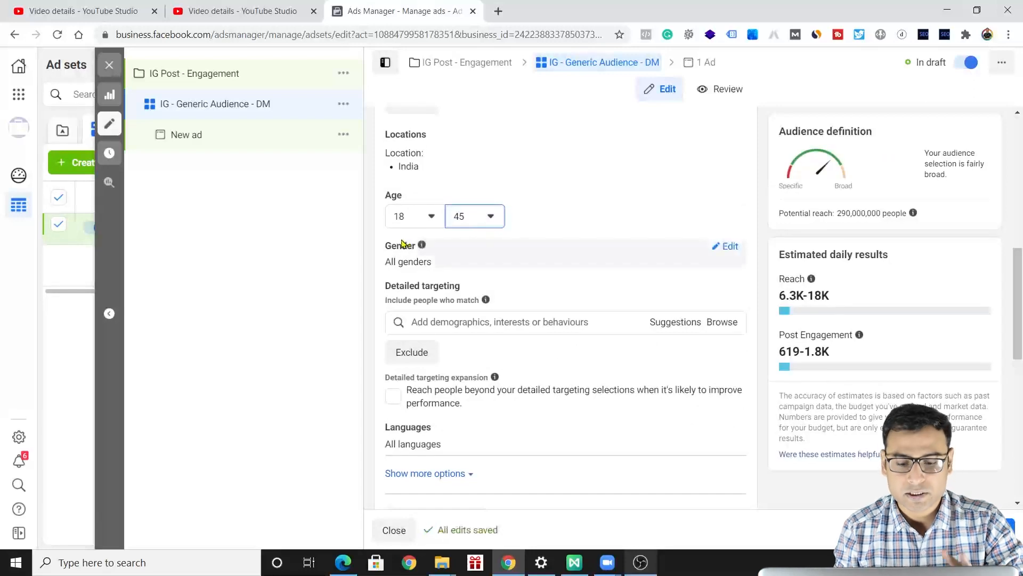
- Search detailed targeting for "Digital Marketing" and add the Digital marketing interest to the audience
scroll(479, 288, "down", 1)
left_click(471, 279)
type("Digital Marketing")
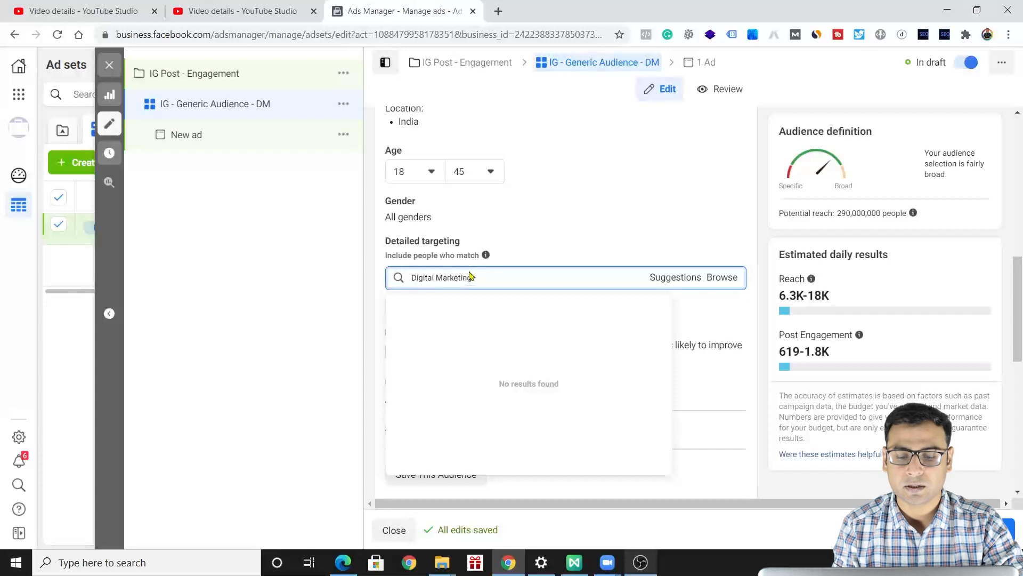
left_click(702, 311)
left_click(627, 277)
type("Digita")
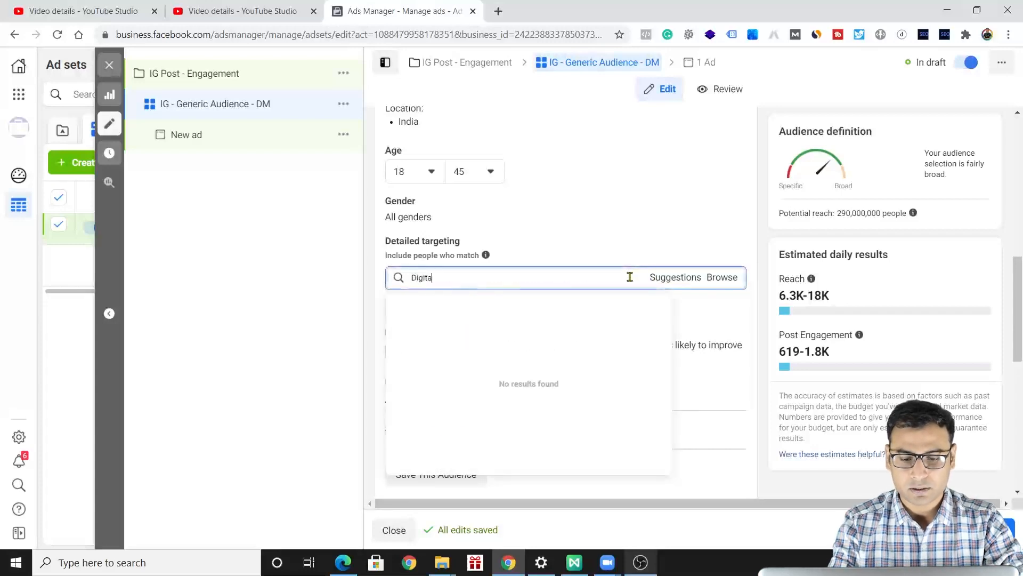
type("l Marketing")
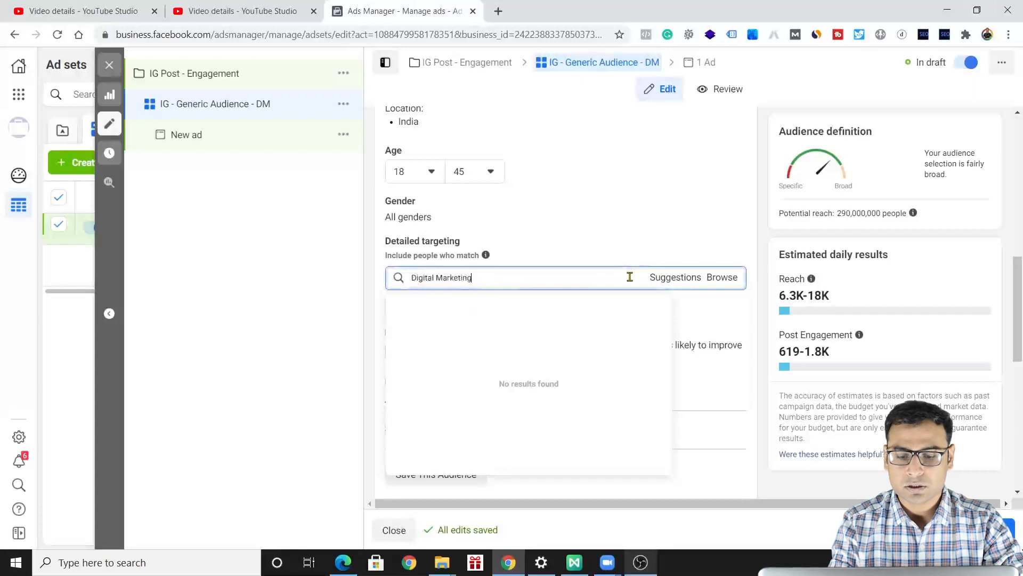
left_click(544, 306)
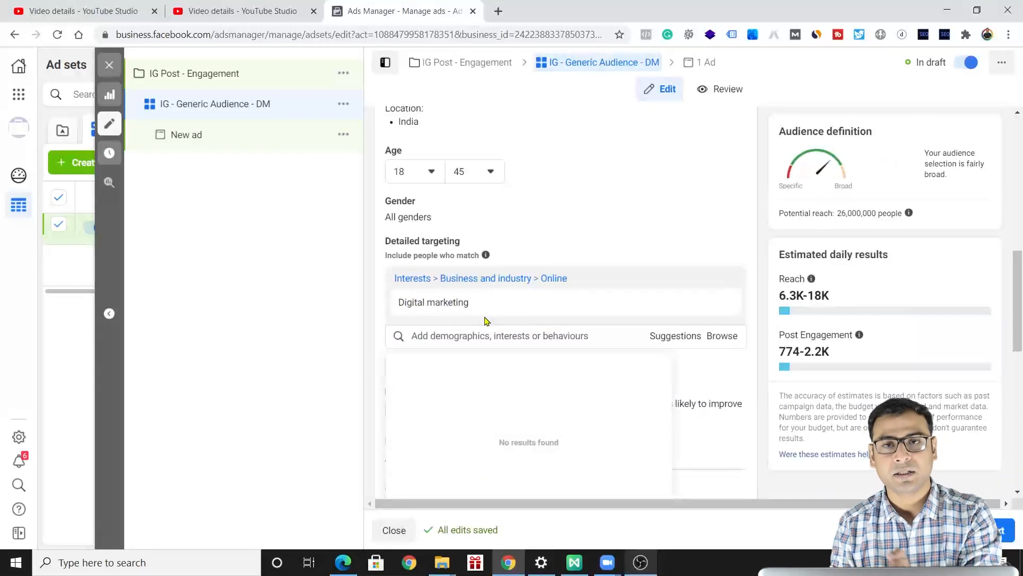
scroll(485, 320, "down", 3)
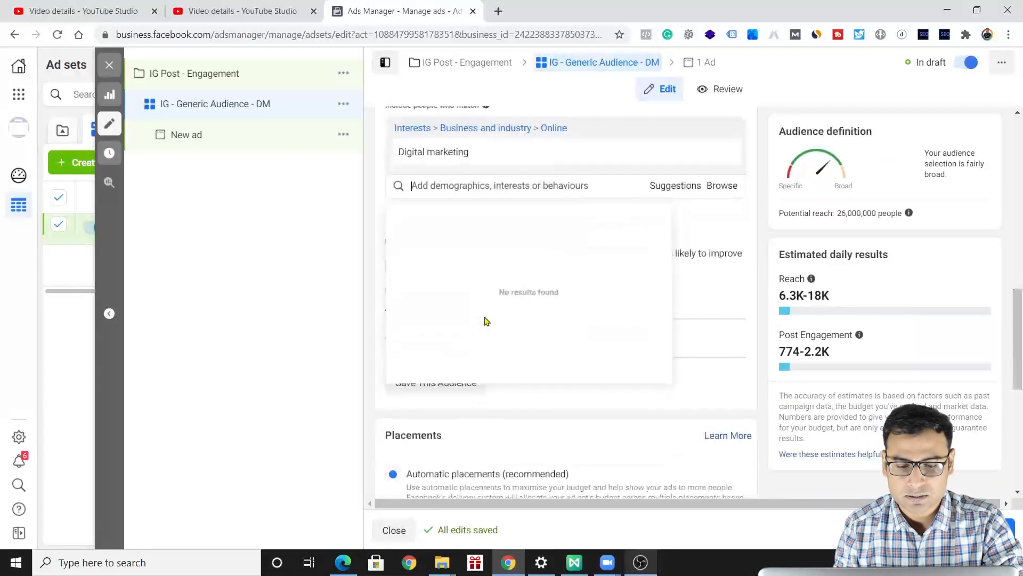
left_click(760, 286)
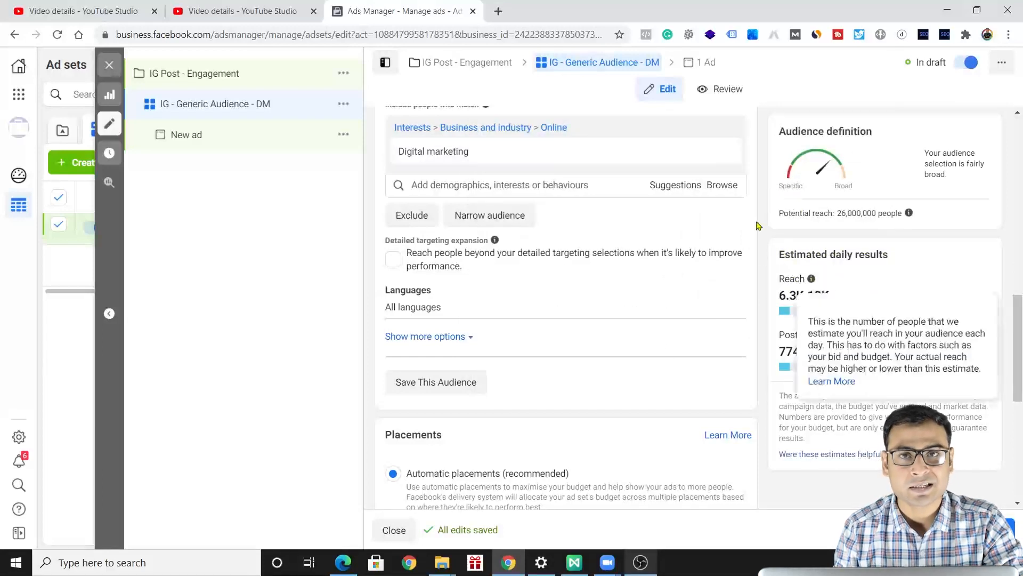
- Review the ad set's audience, placement and delivery settings and set the daily budget to ₹1,000
scroll(846, 292, "down", 1)
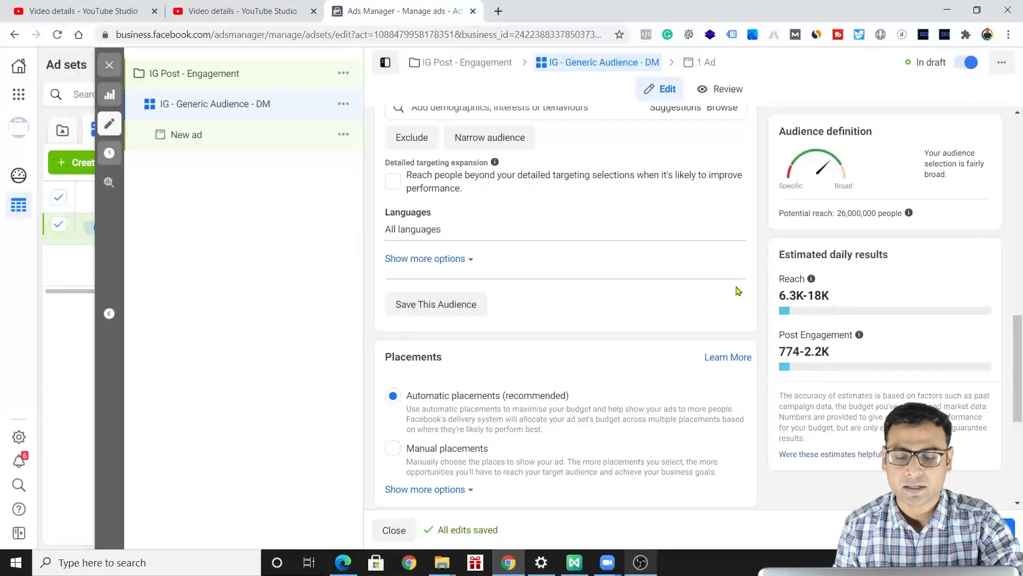
scroll(606, 260, "up", 5)
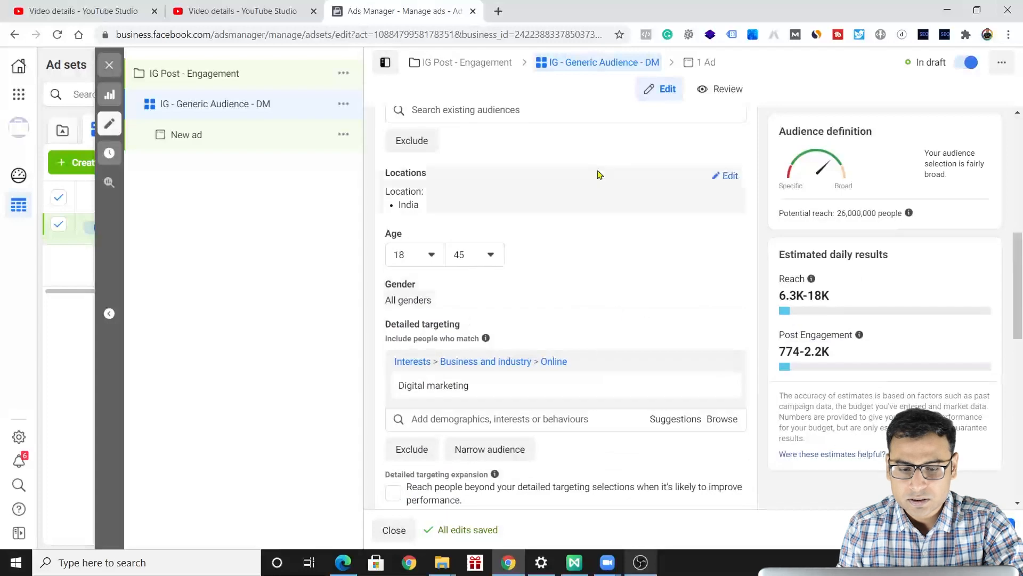
scroll(623, 210, "up", 3)
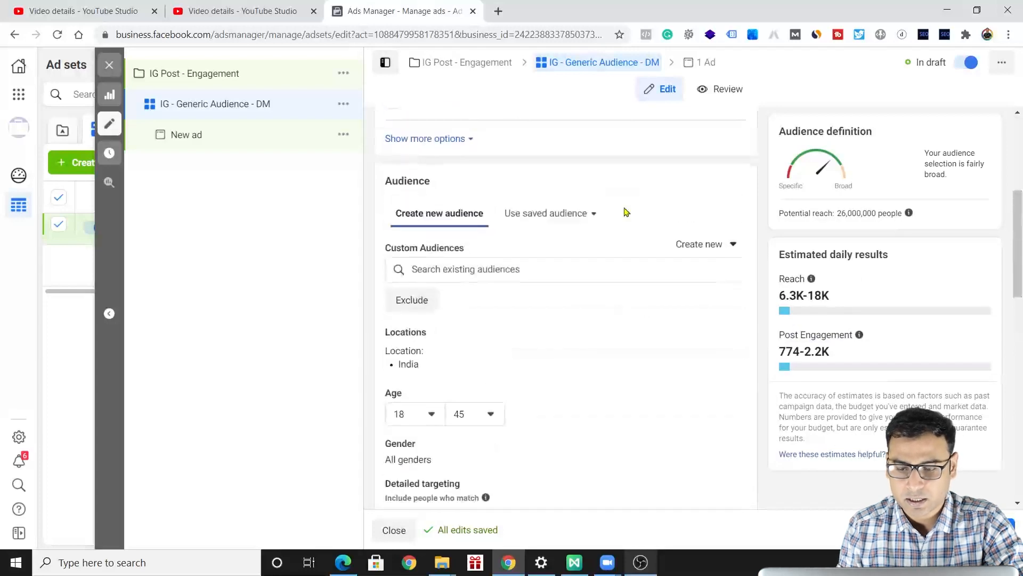
scroll(632, 362, "down", 8)
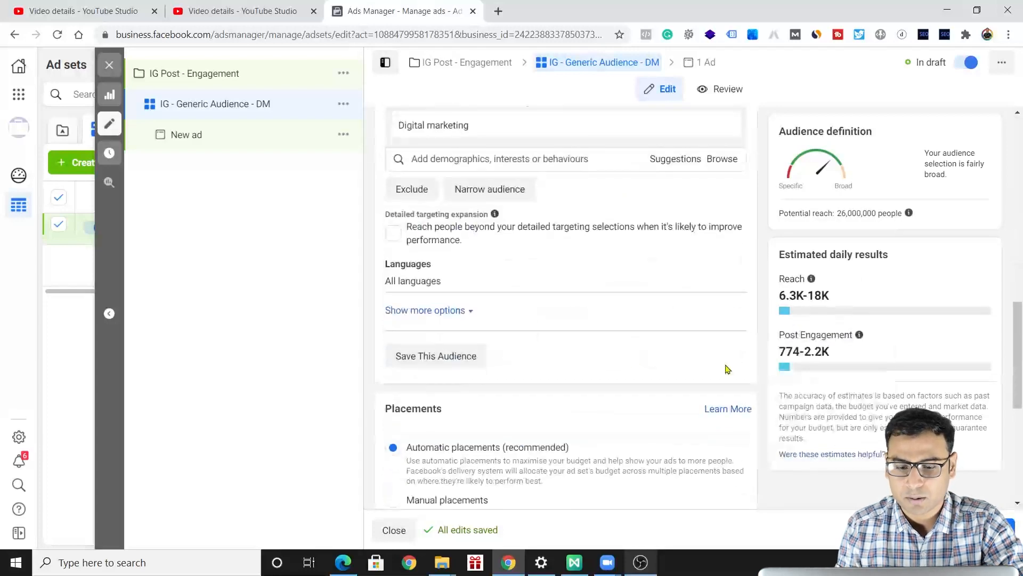
scroll(685, 356, "down", 6)
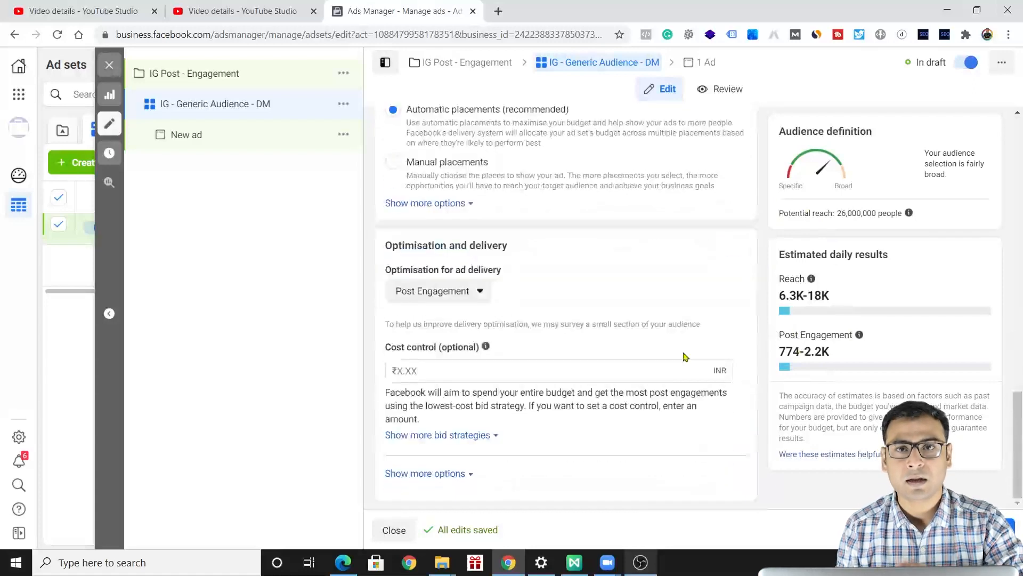
scroll(685, 356, "up", 14)
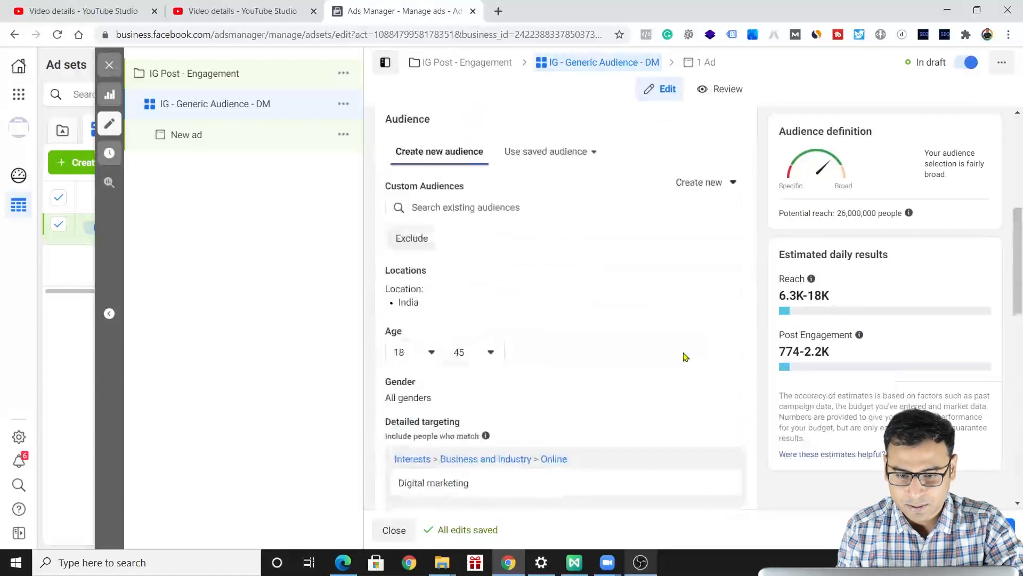
scroll(684, 356, "up", 3)
left_click(586, 224)
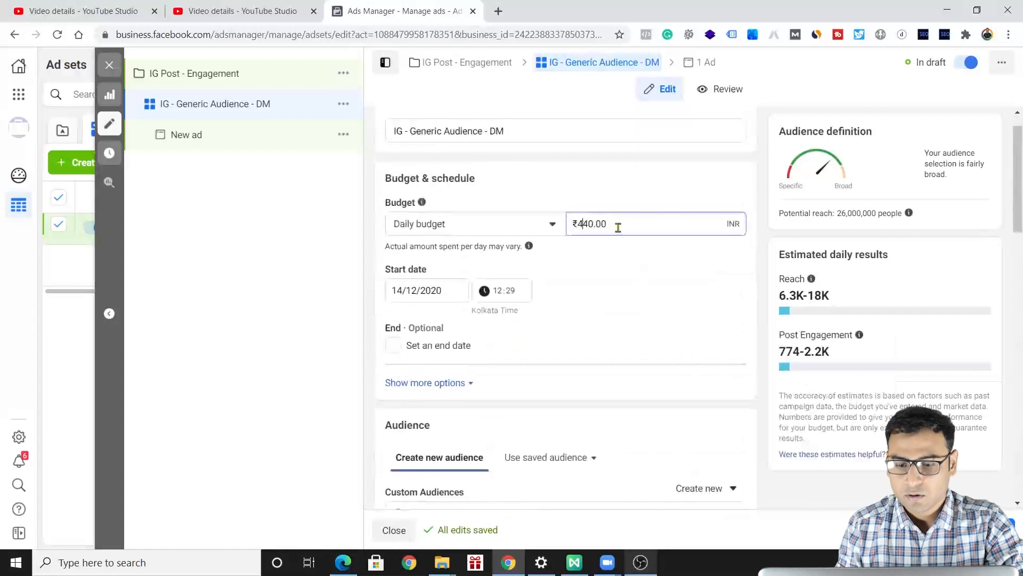
key("BackSpace")
type("1000")
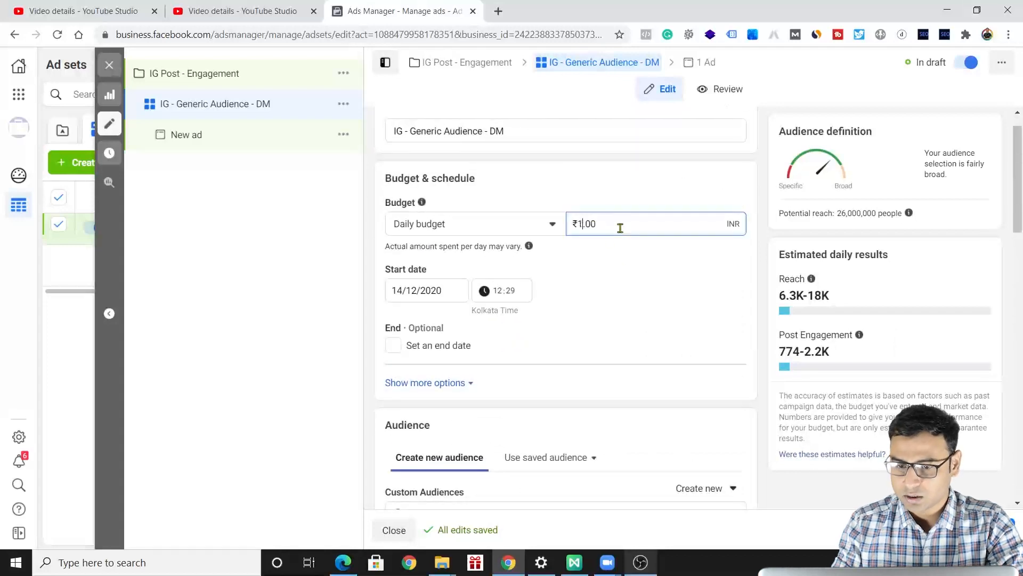
left_click(699, 313)
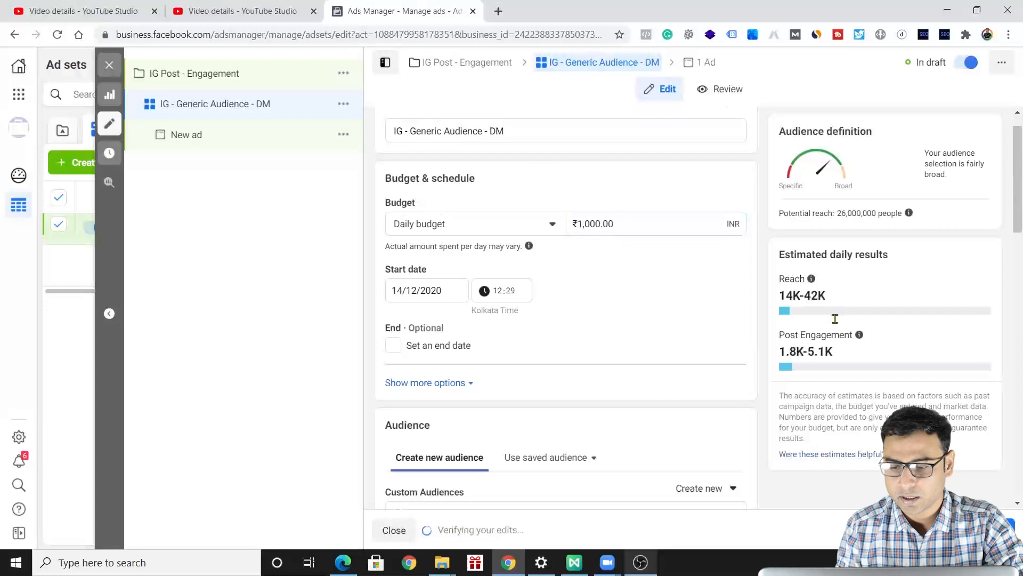
- Switch the ad set to manual placements and deselect the Facebook and Audience Network platforms, keeping only Instagram
mouse_move(796, 329)
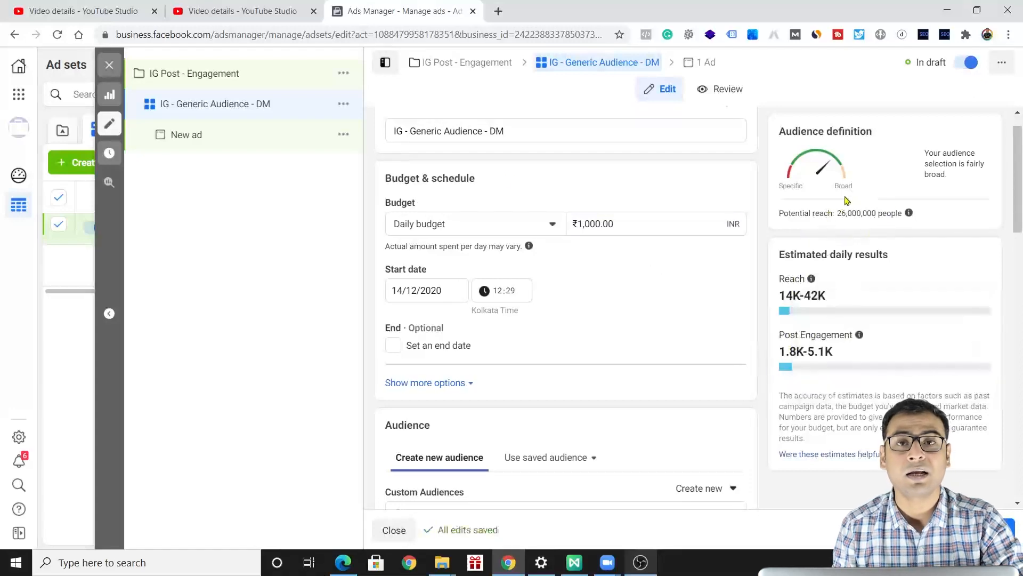
scroll(656, 323, "down", 3)
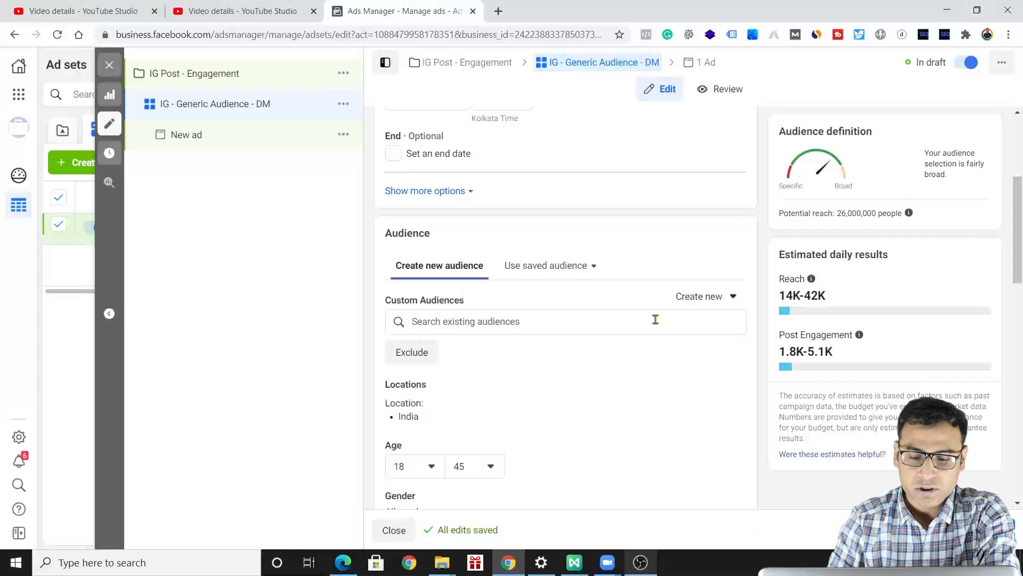
scroll(654, 301, "down", 2)
scroll(654, 300, "down", 1)
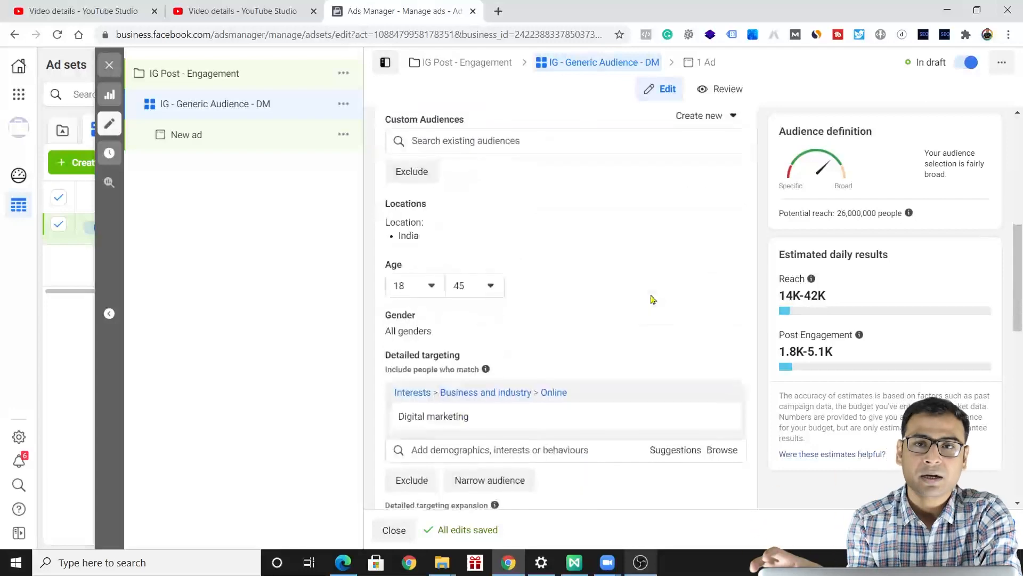
scroll(653, 299, "down", 5)
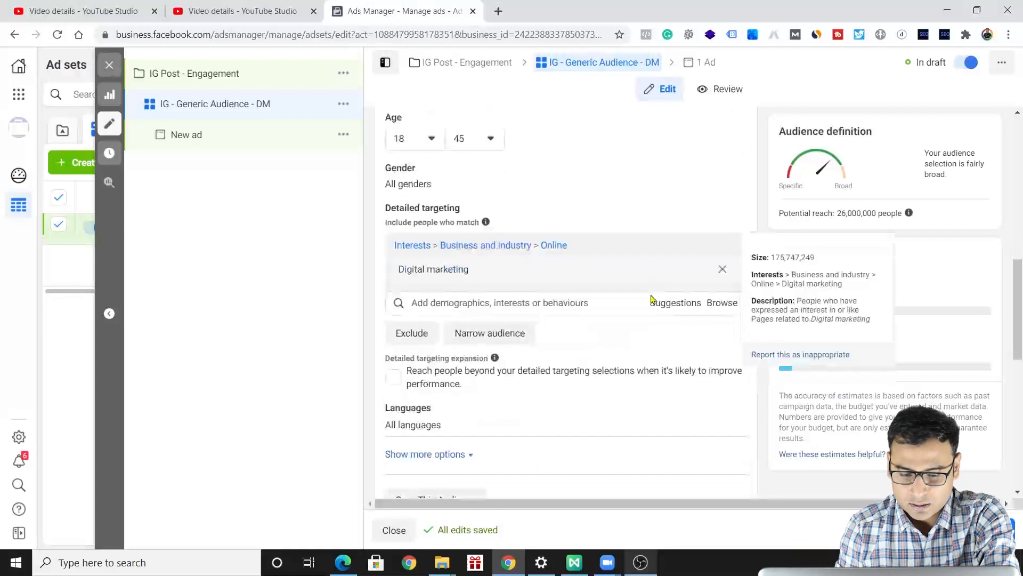
scroll(512, 345, "down", 2)
scroll(511, 345, "down", 2)
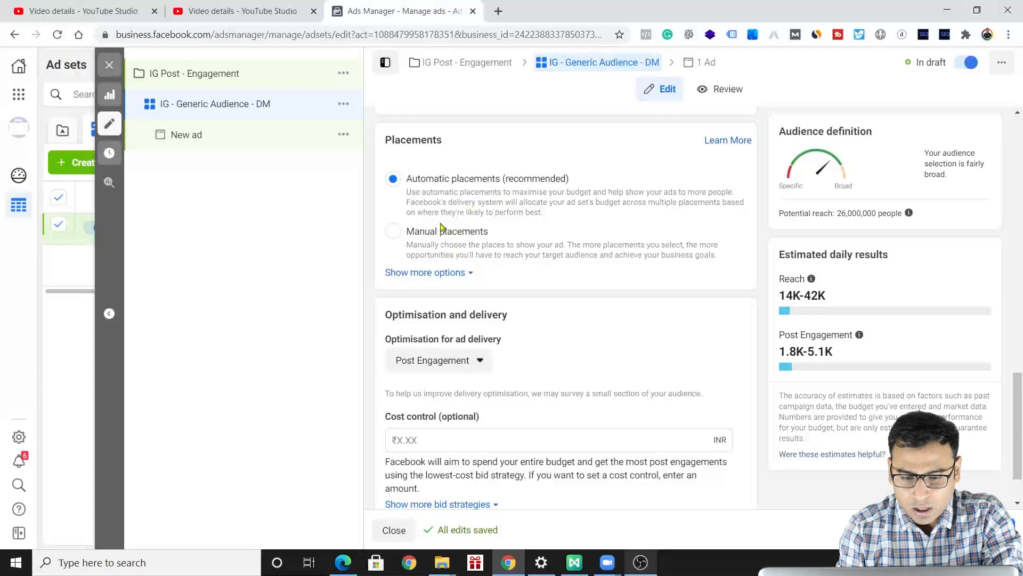
left_click(414, 230)
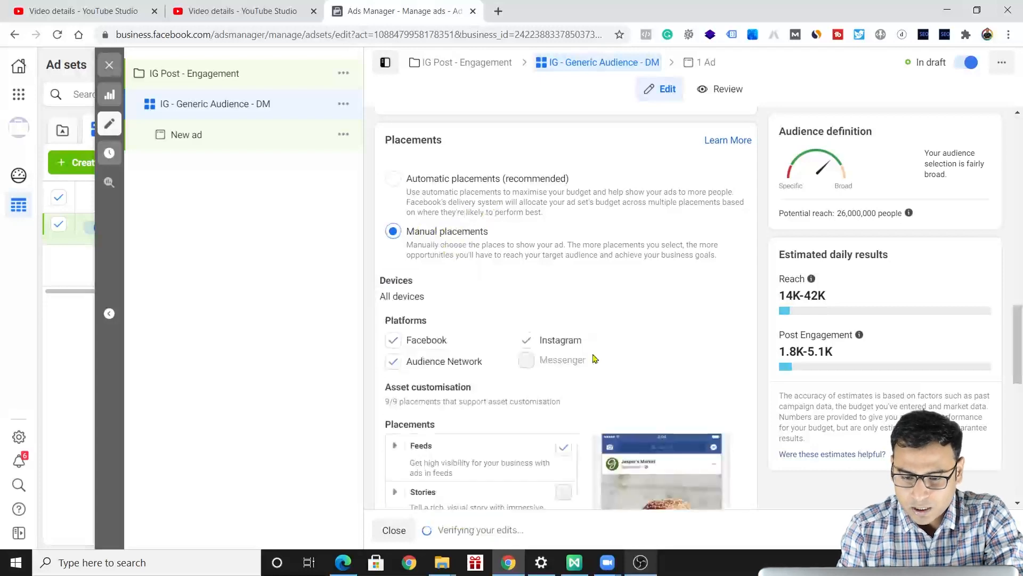
scroll(425, 292, "down", 1)
left_click(393, 286)
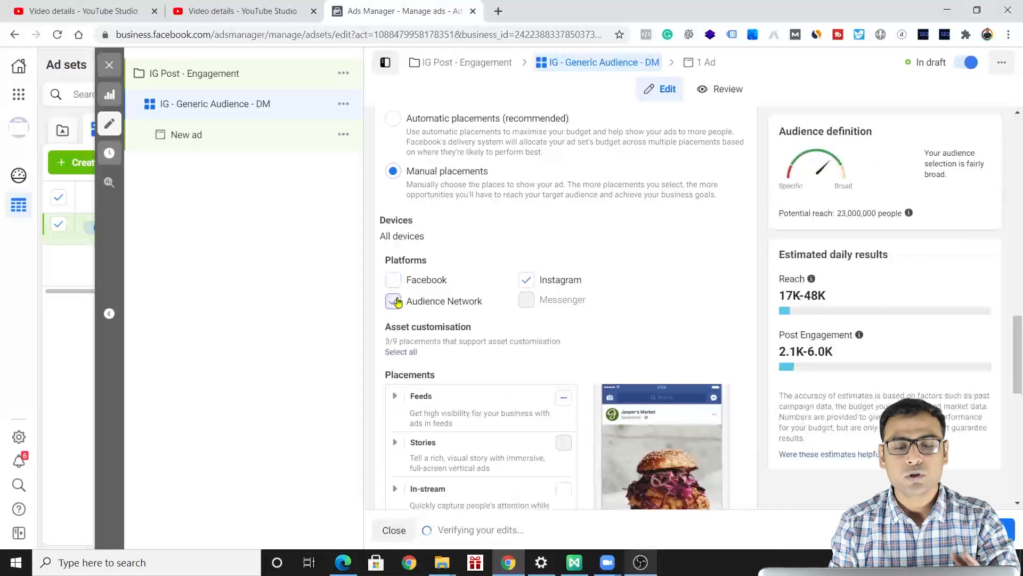
left_click(394, 301)
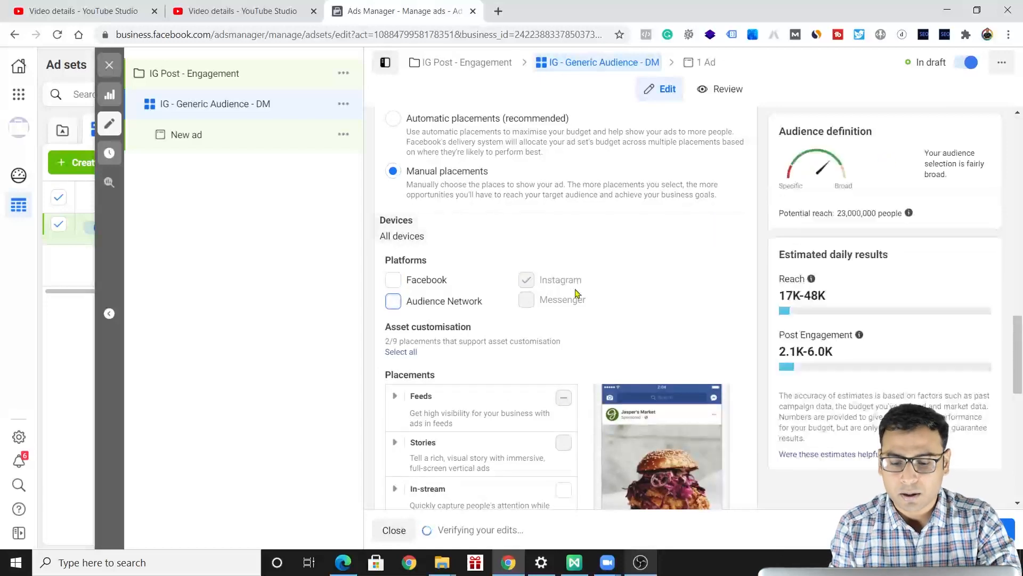
- Continue to the ad level and name the ad "Post Ad"
scroll(534, 267, "down", 10)
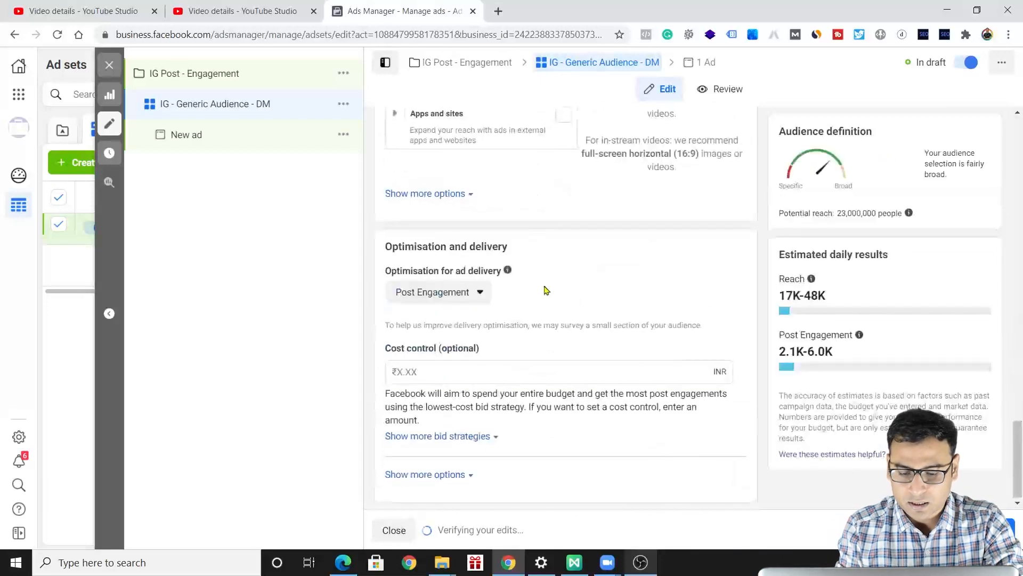
left_click(1011, 524)
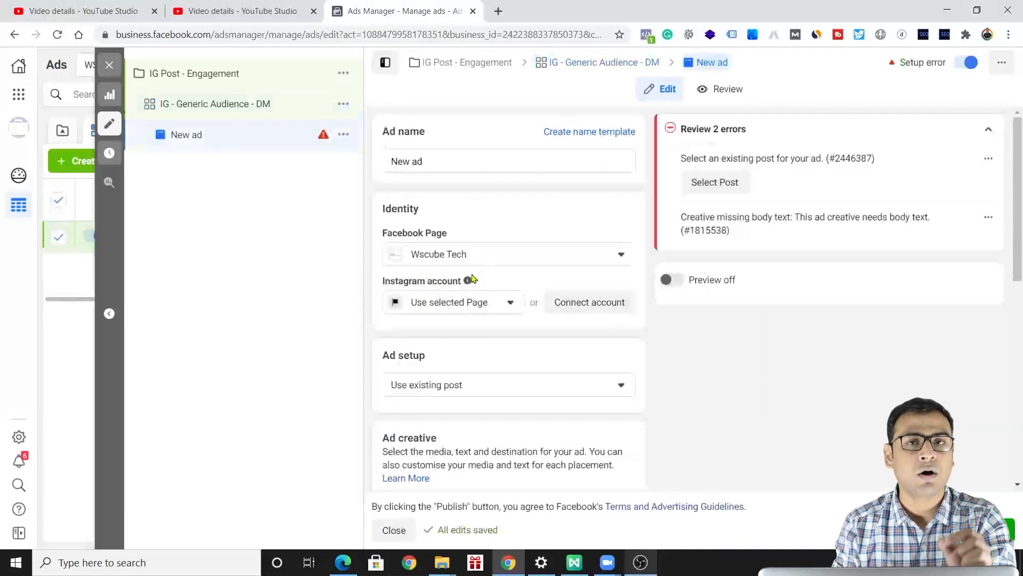
triple_click(411, 161)
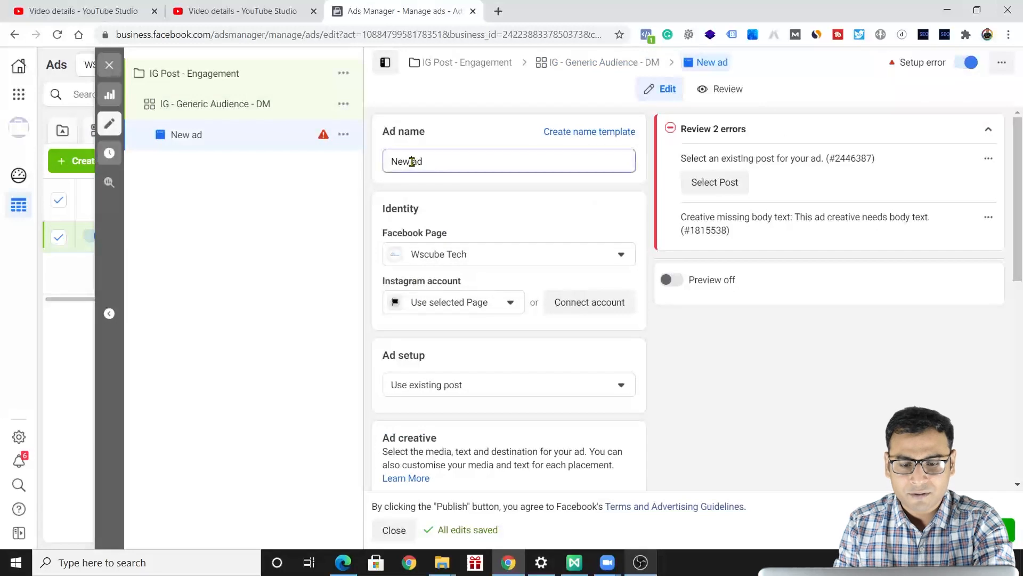
type("Post A")
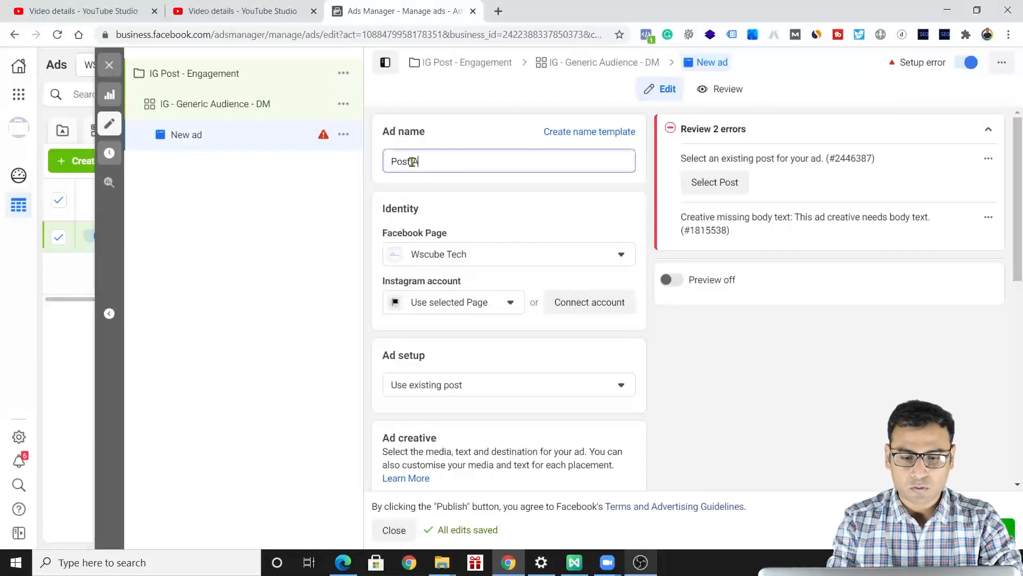
type("d")
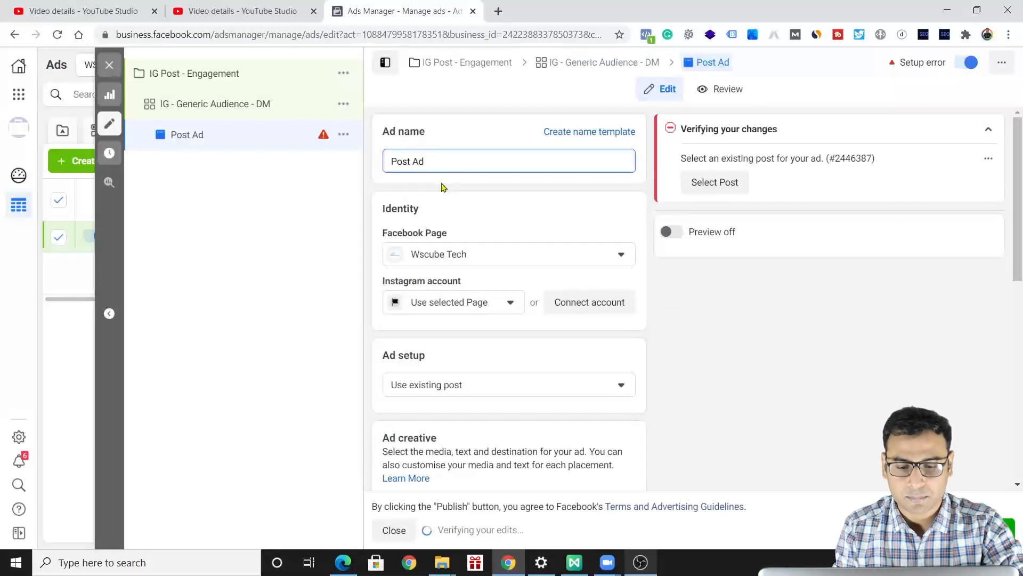
- Set the ad's Instagram account to wscubetechindia and check the ad setup options, keeping Use existing post
left_click(448, 304)
left_click(447, 356)
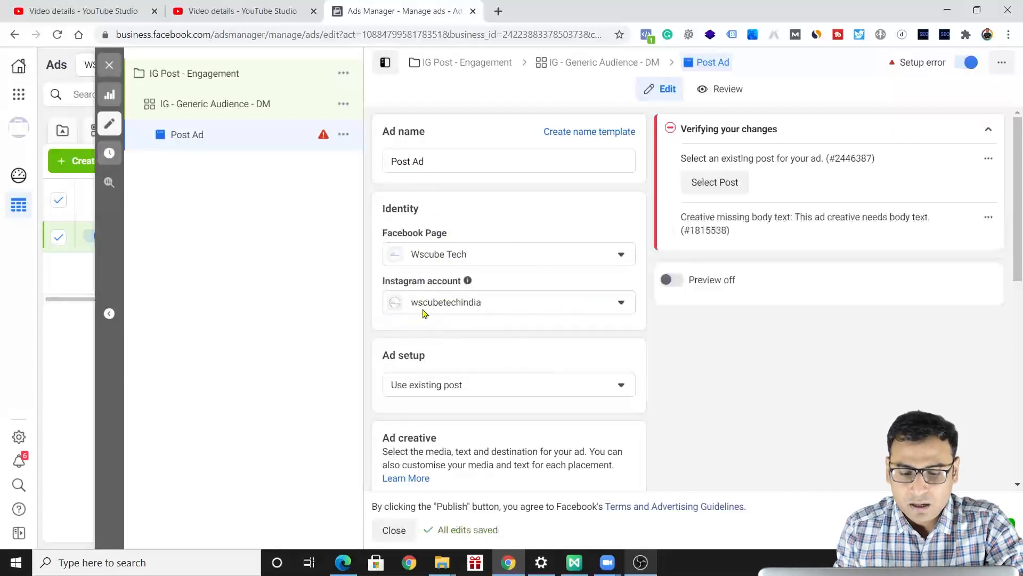
scroll(491, 393, "down", 2)
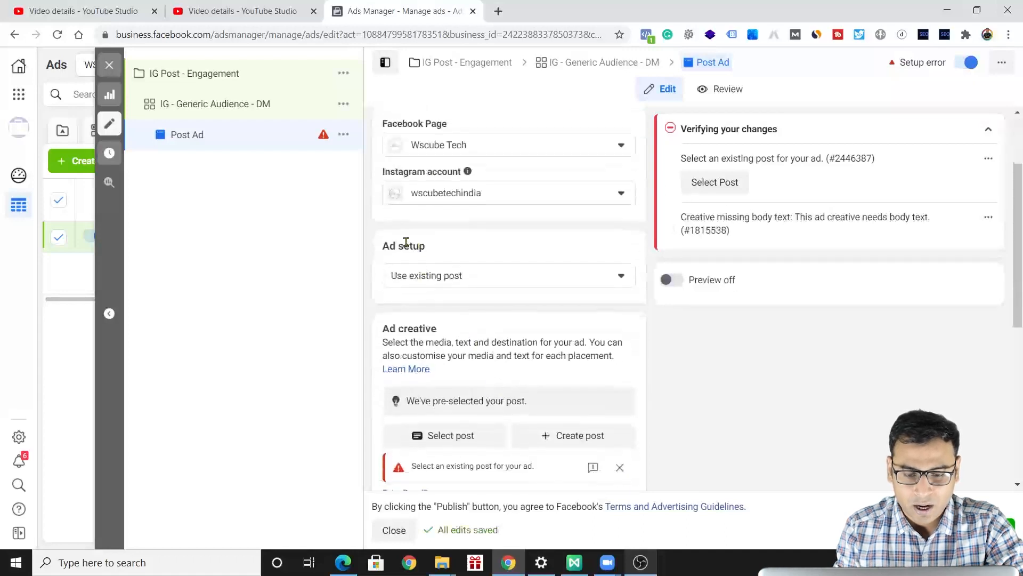
left_click(420, 282)
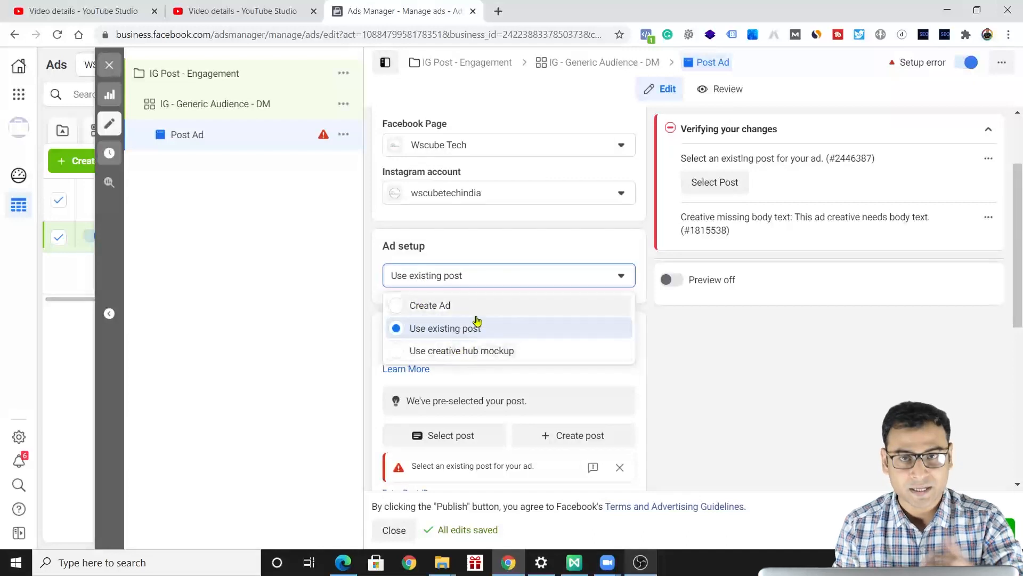
left_click(746, 365)
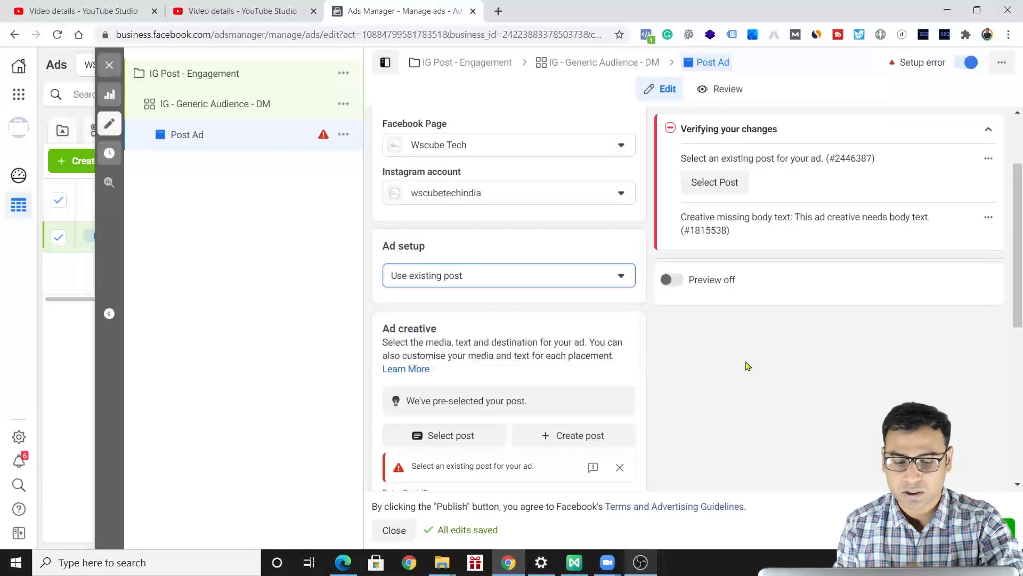
- Choose the Instagram feed photo post of 12 Dec 2020, "What are you waiting for? Enroll in WsCube Tech's Digital Marketing Course", as the ad creative
scroll(608, 344, "down", 2)
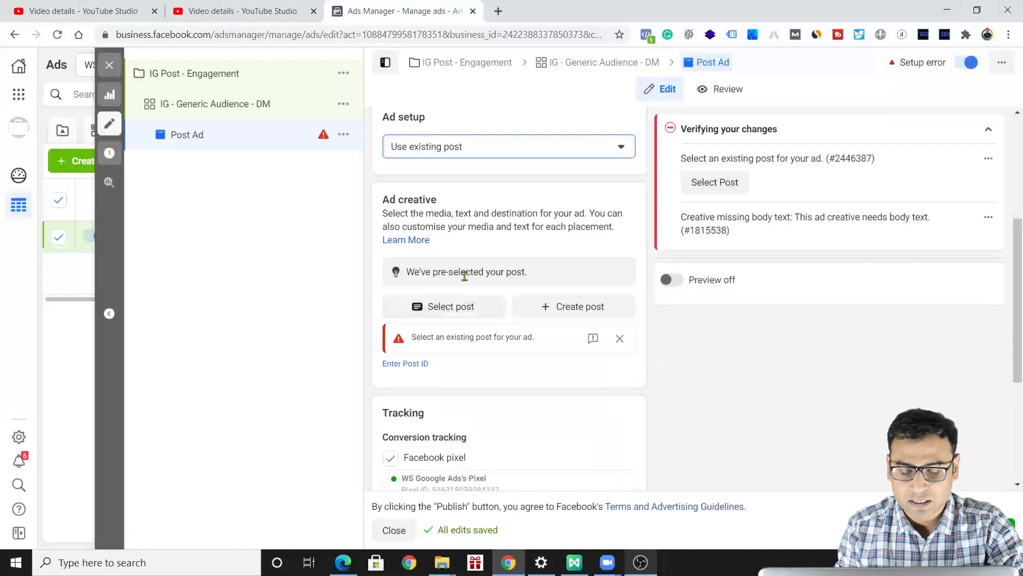
left_click(619, 338)
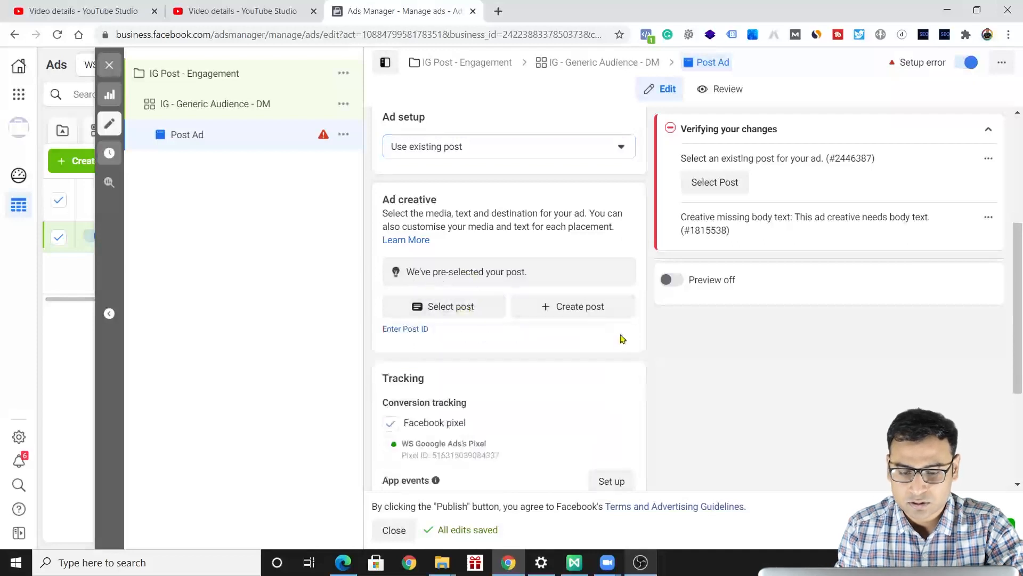
left_click(468, 311)
scroll(429, 348, "down", 1)
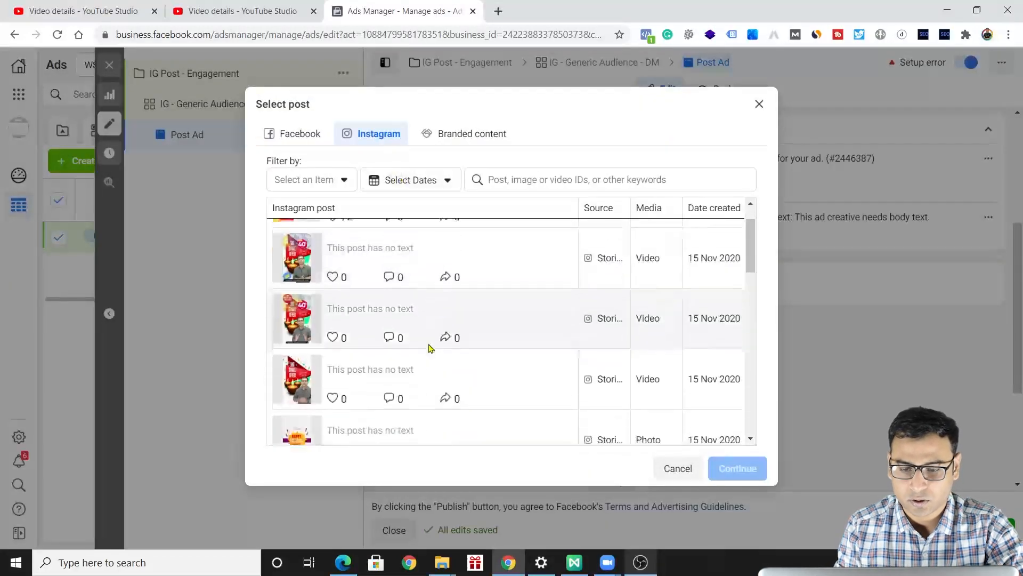
scroll(430, 348, "up", 1)
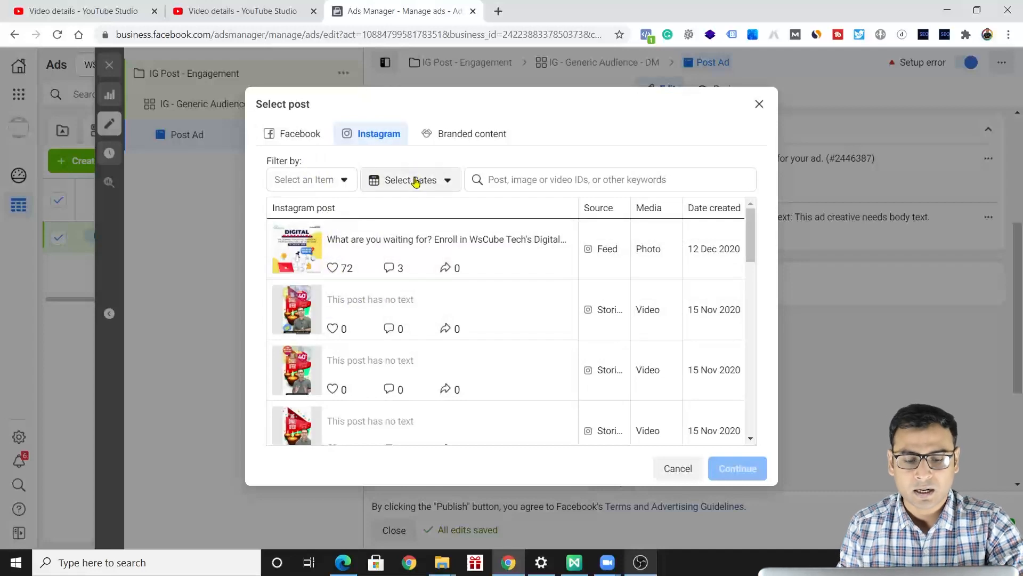
left_click(353, 240)
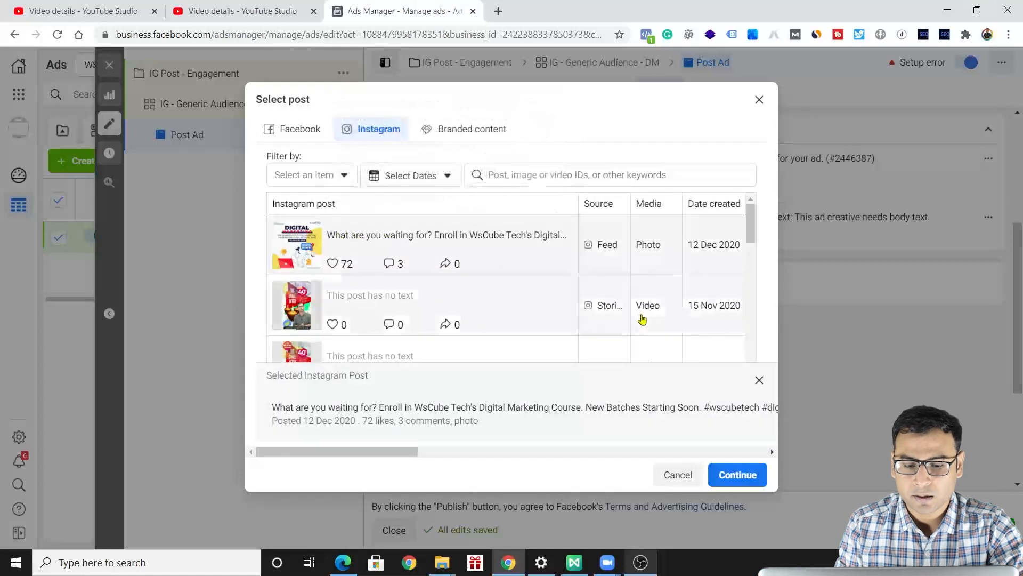
left_click(732, 473)
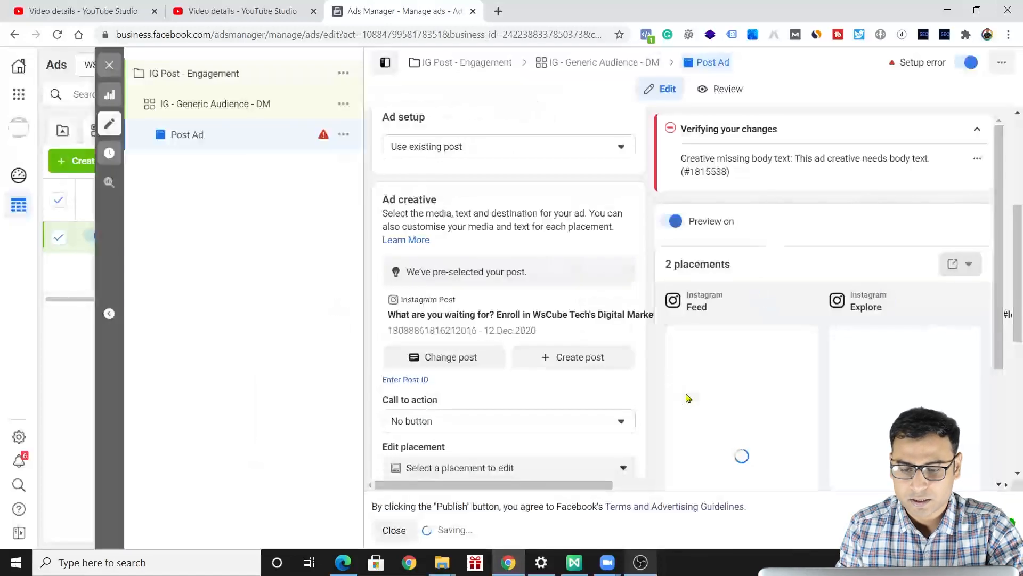
- Check the Instagram placement previews, try the Learn More call to action and set it back to No button
scroll(521, 320, "down", 3)
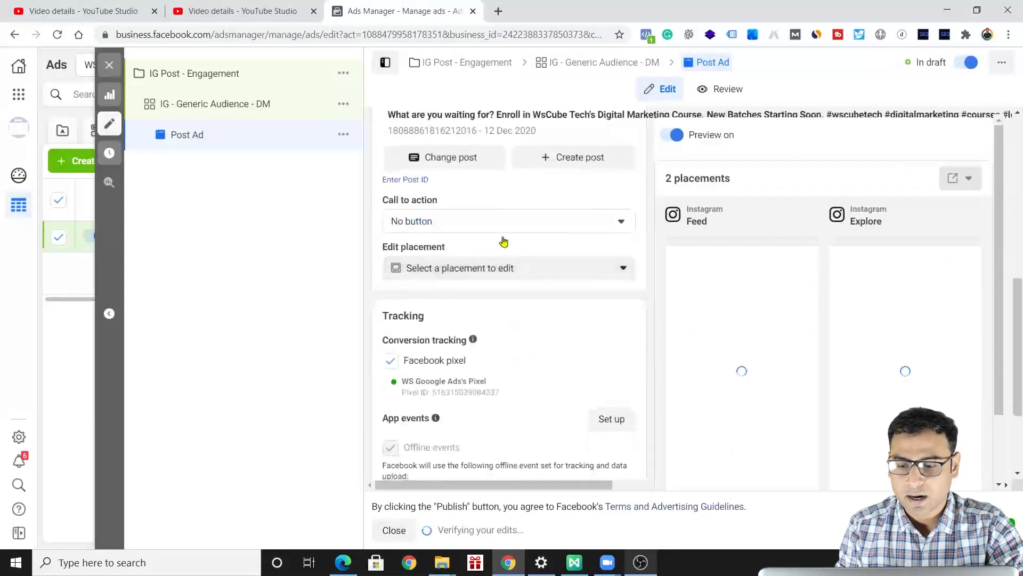
scroll(778, 376, "down", 3)
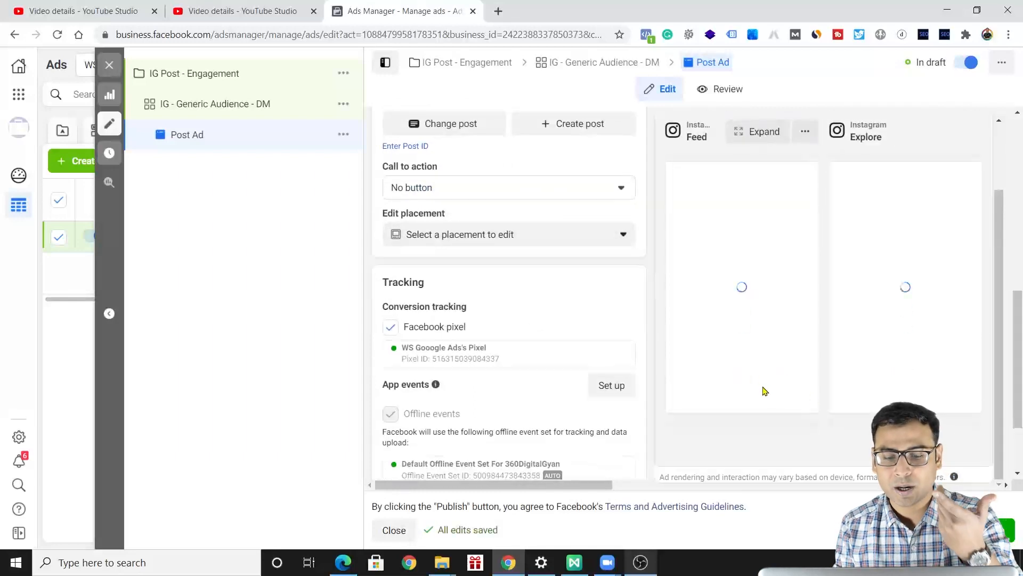
scroll(682, 316, "up", 2)
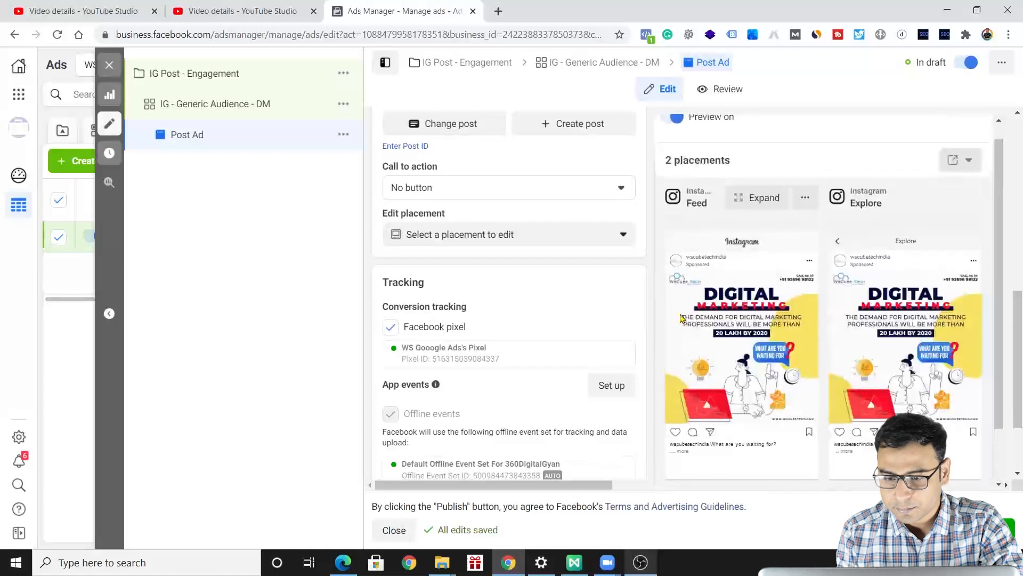
scroll(758, 390, "down", 2)
scroll(759, 390, "up", 2)
scroll(549, 232, "up", 1)
left_click(548, 232)
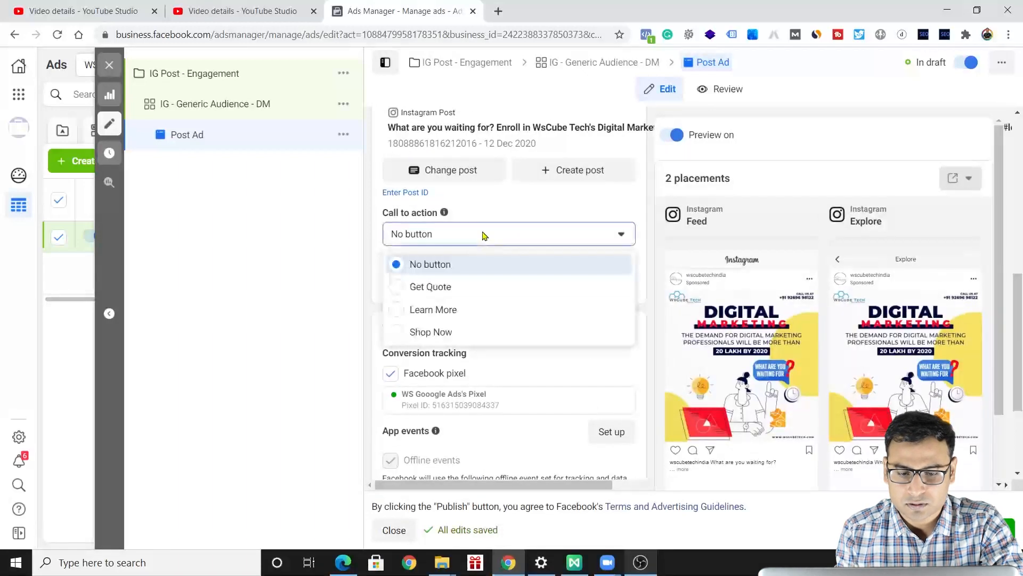
left_click(415, 311)
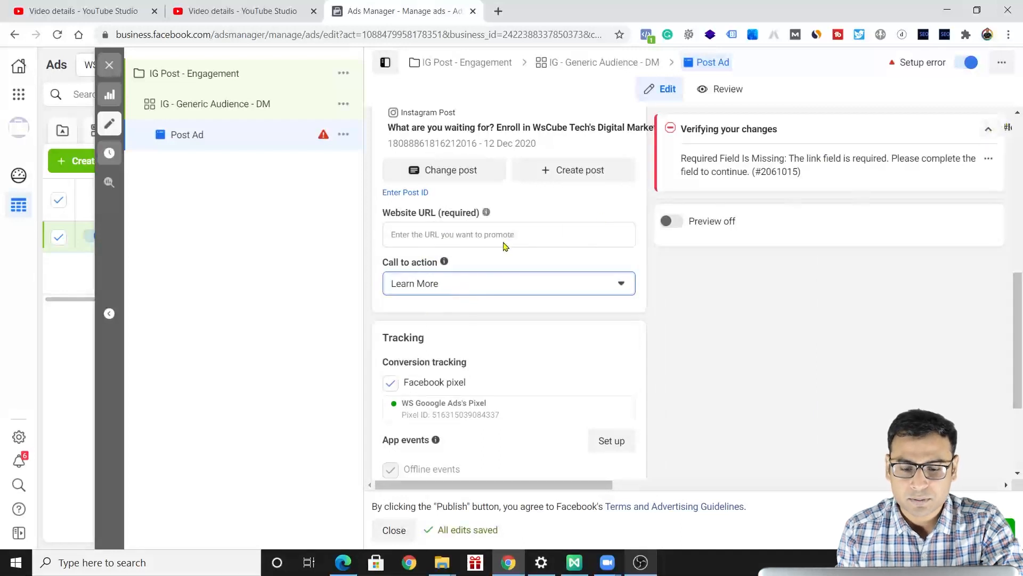
left_click(616, 283)
left_click(446, 315)
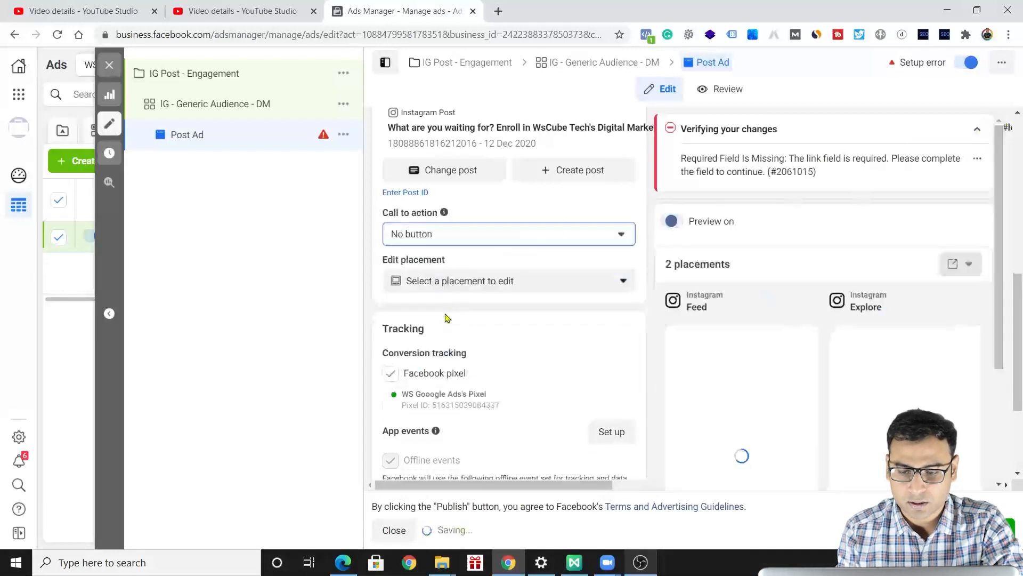
- Review the ad's tracking and identity settings and close the editor, leaving the ad as a draft
scroll(848, 398, "down", 3)
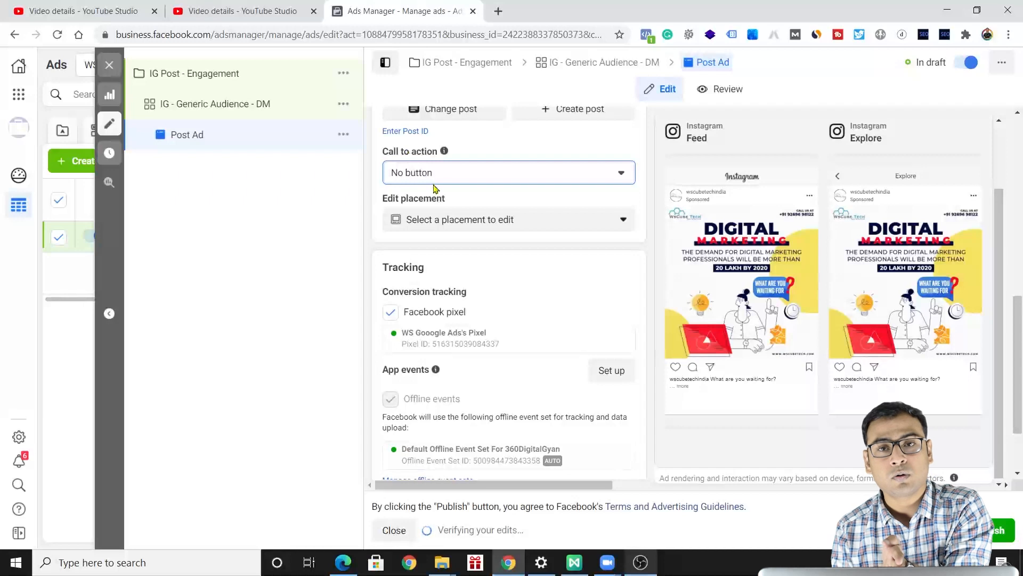
scroll(500, 304, "down", 1)
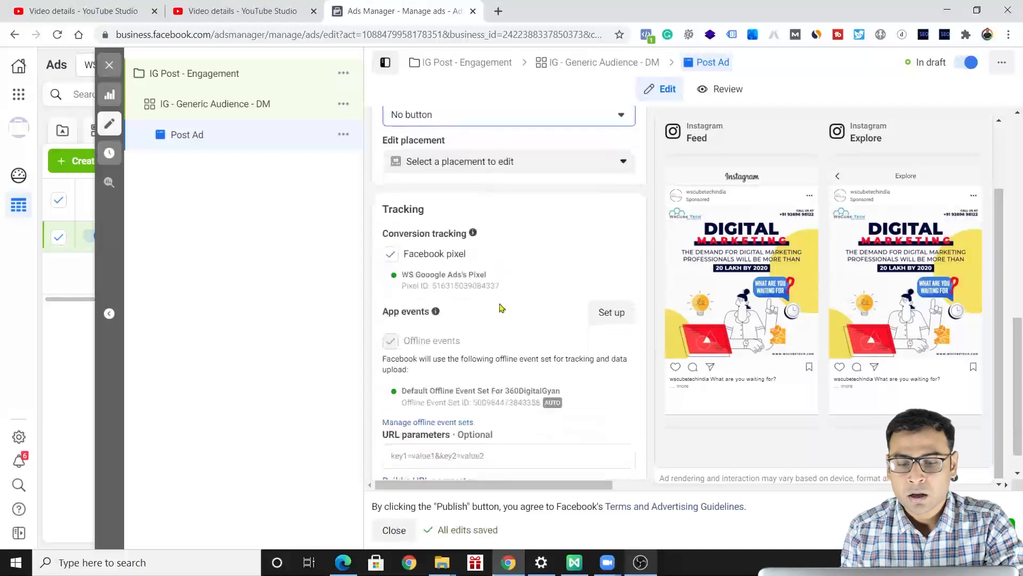
scroll(553, 321, "down", 1)
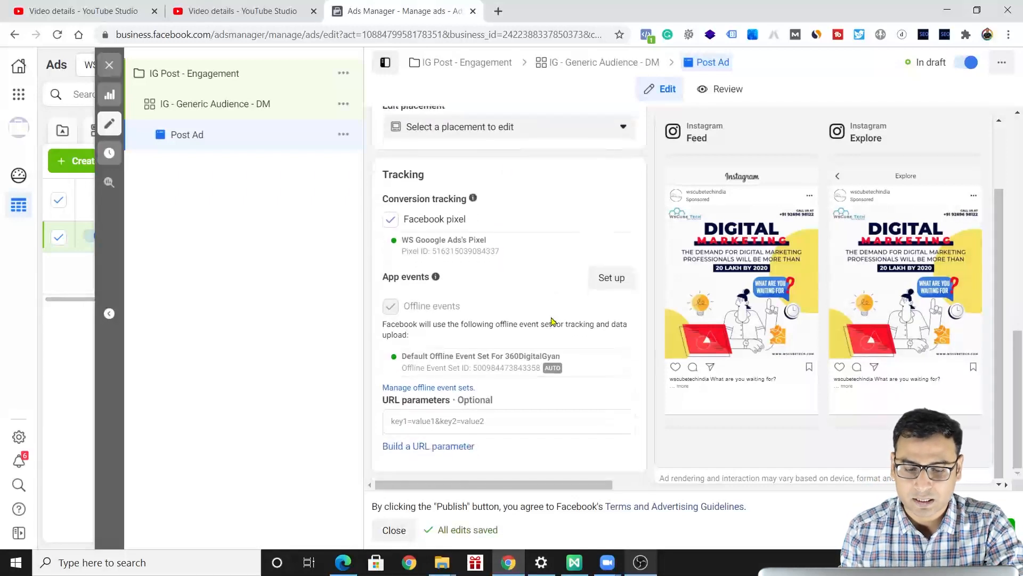
scroll(552, 321, "up", 10)
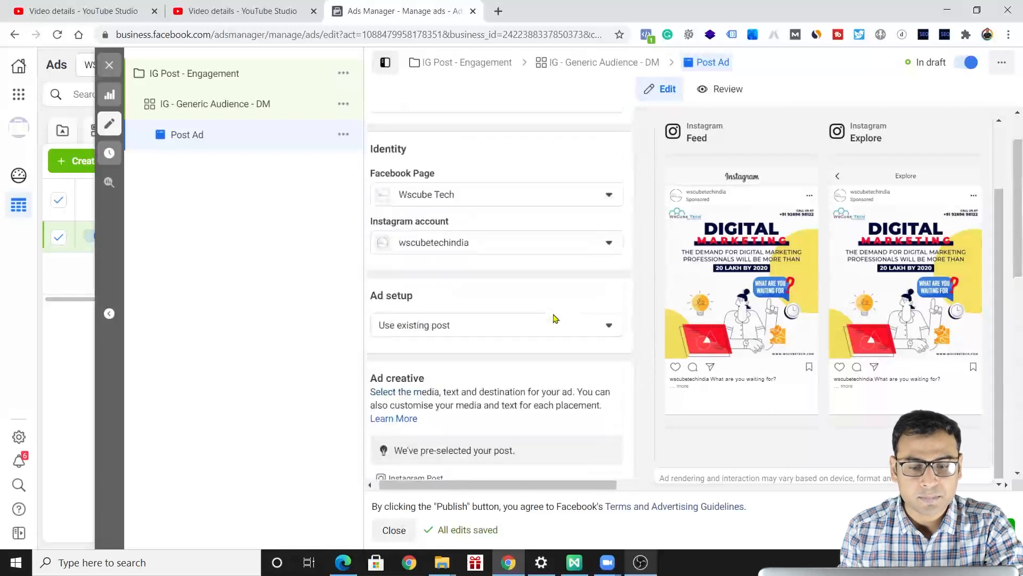
scroll(552, 318, "up", 1)
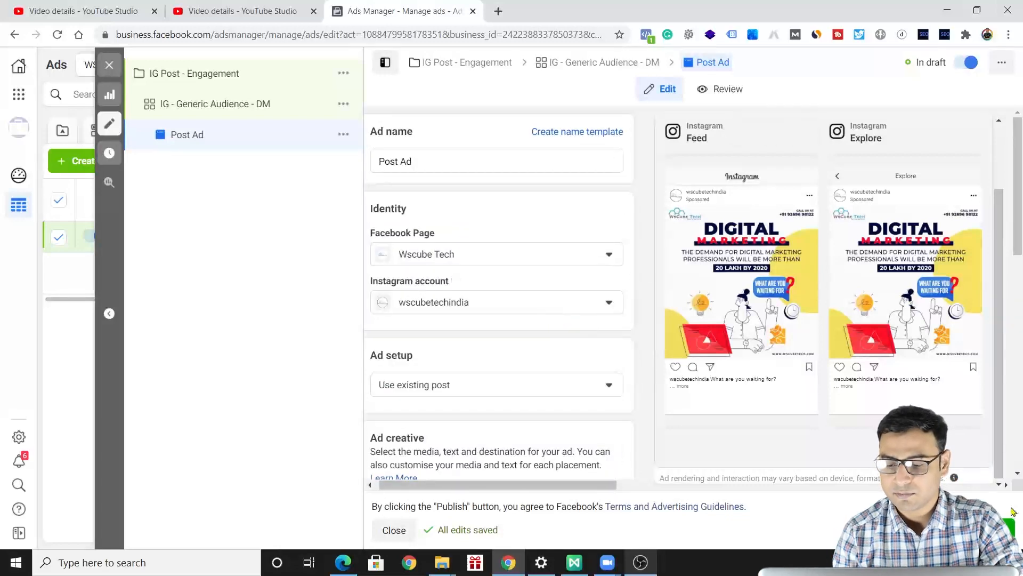
left_click(109, 64)
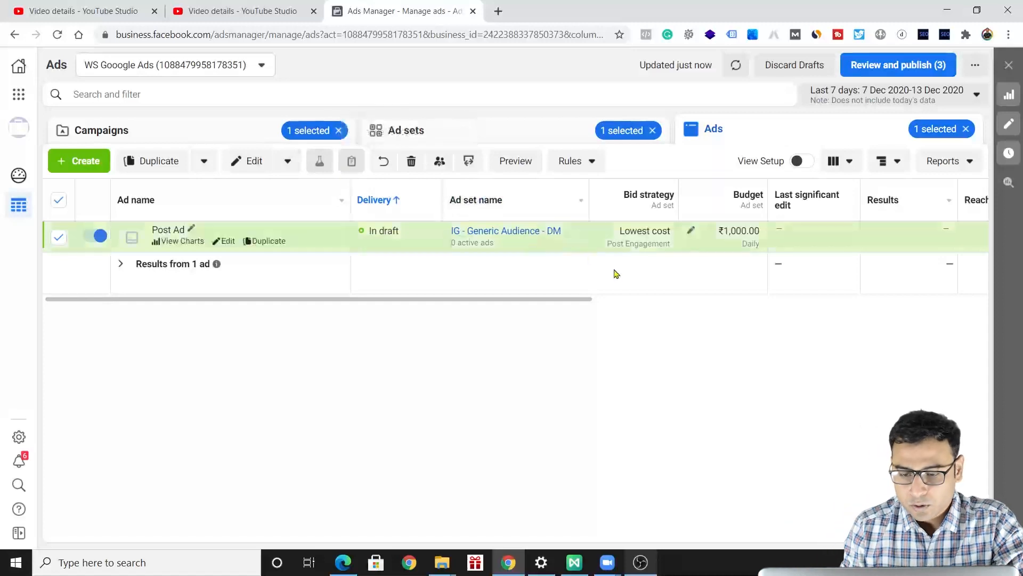
- Check the draft Post Ad's performance columns and set the campaign list's reporting date range to Lifetime
scroll(613, 274, "right", 5)
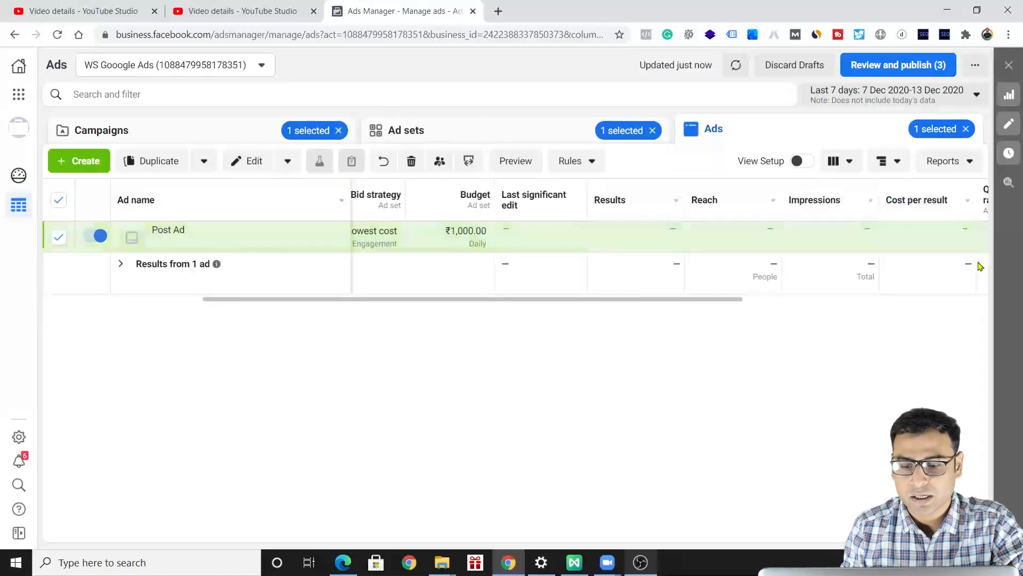
scroll(679, 278, "right", 4)
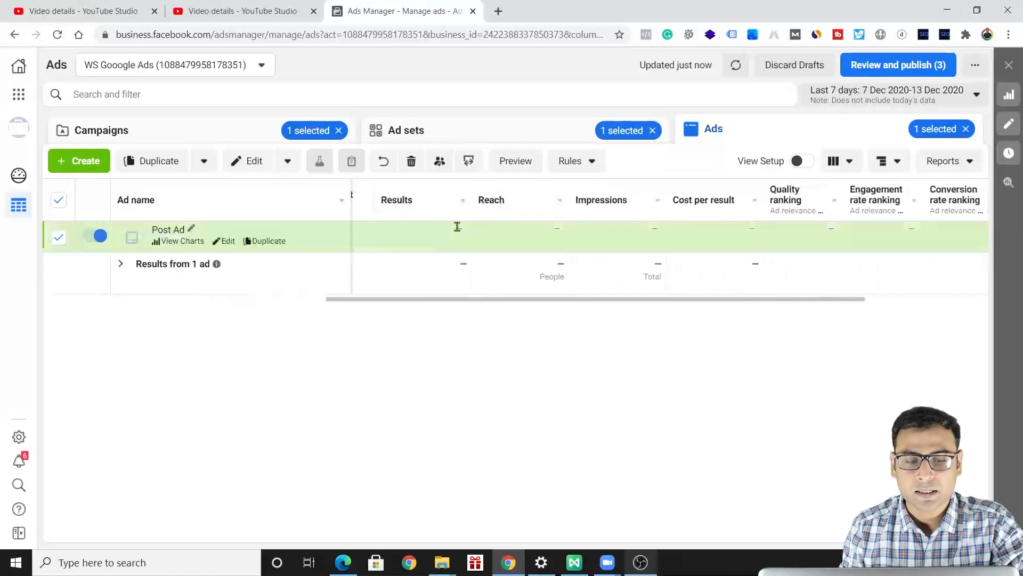
left_click(241, 145)
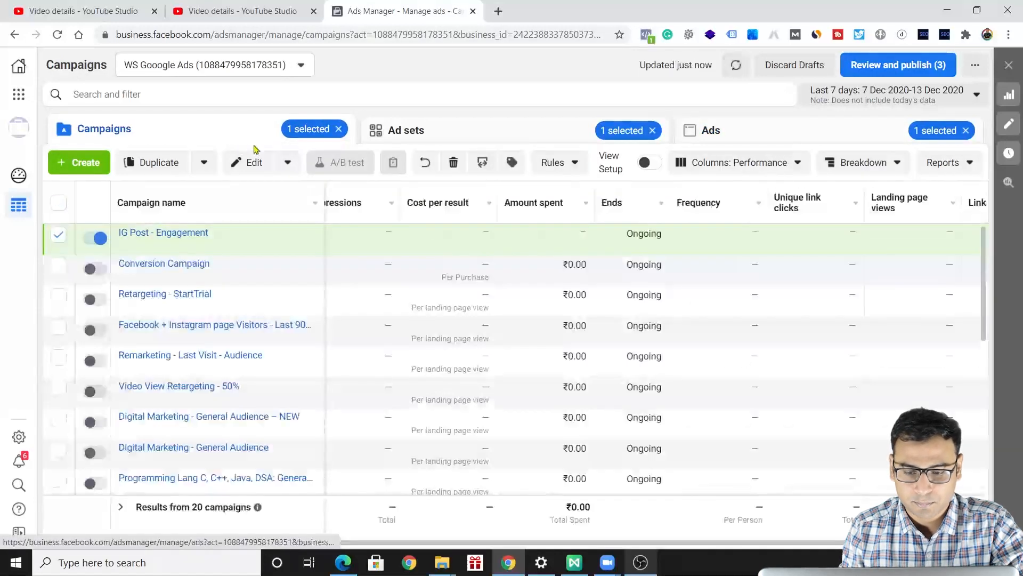
left_click(938, 100)
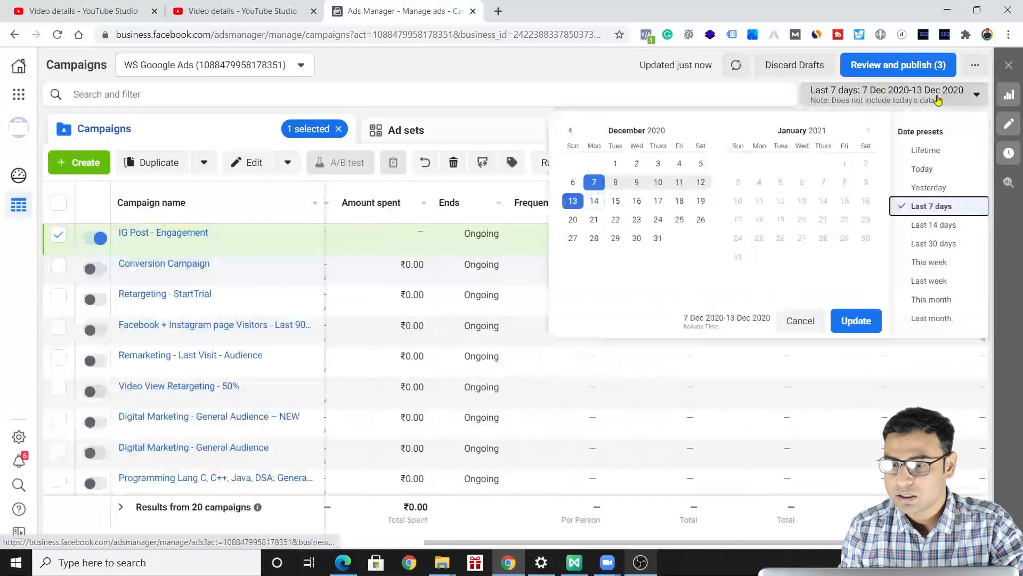
left_click(926, 153)
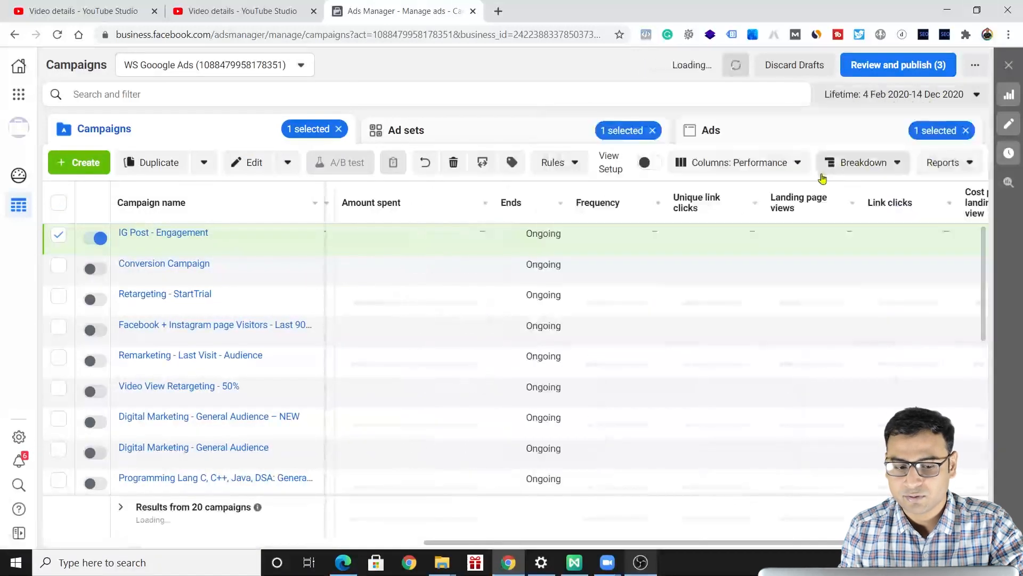
- Open the Conversion Campaign's ad sets and examine its results, conversion breakdown, reach, impressions, cost per result and amount spent
left_click(178, 265)
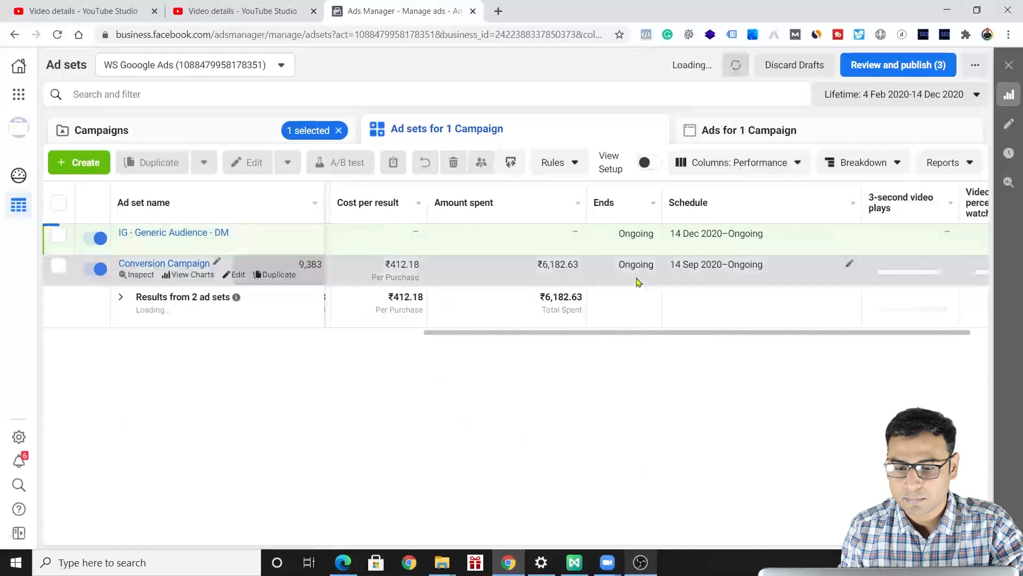
scroll(603, 276, "left", 6)
mouse_move(700, 266)
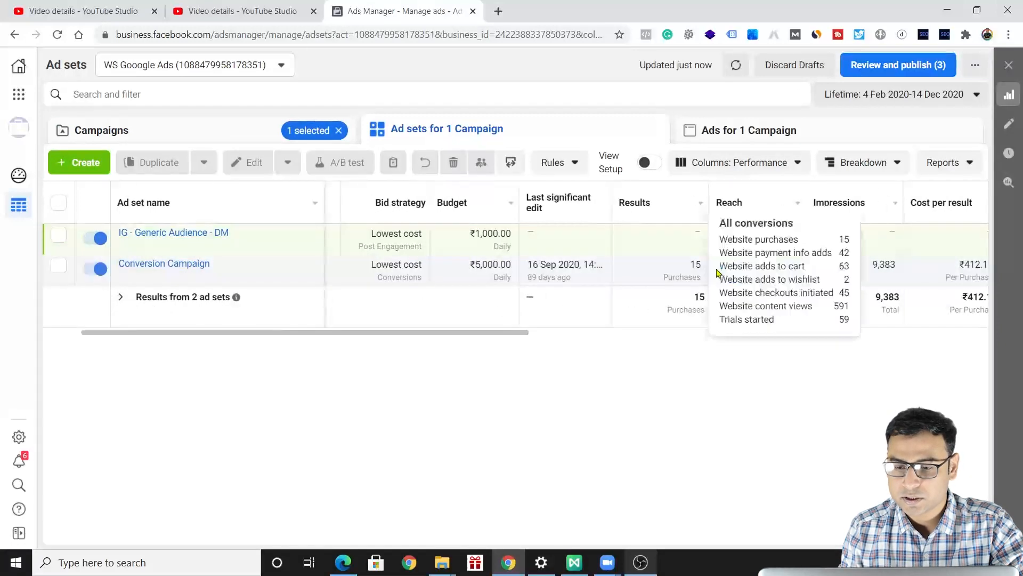
scroll(746, 275, "right", 4)
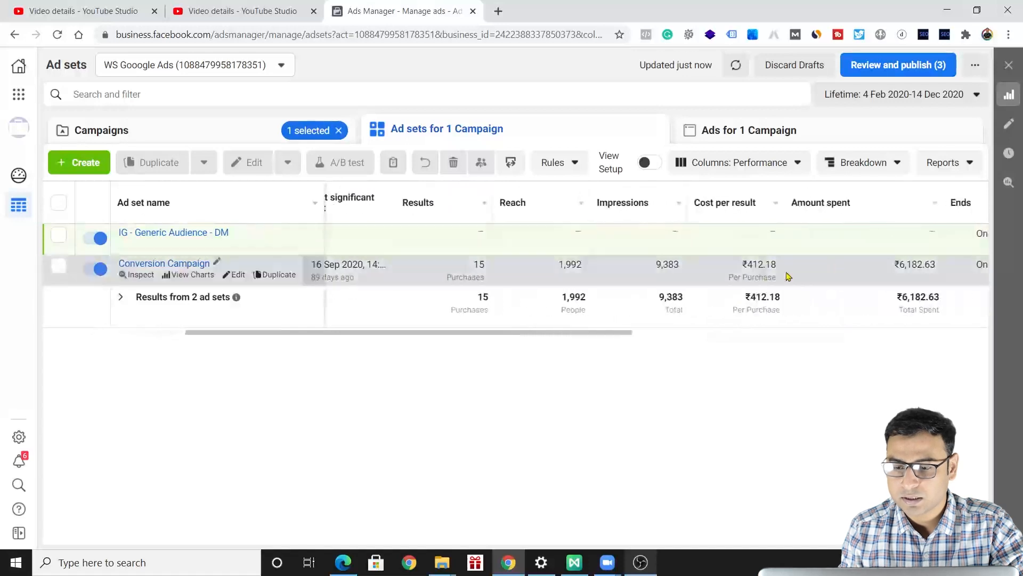
scroll(788, 290, "right", 3)
scroll(786, 290, "right", 2)
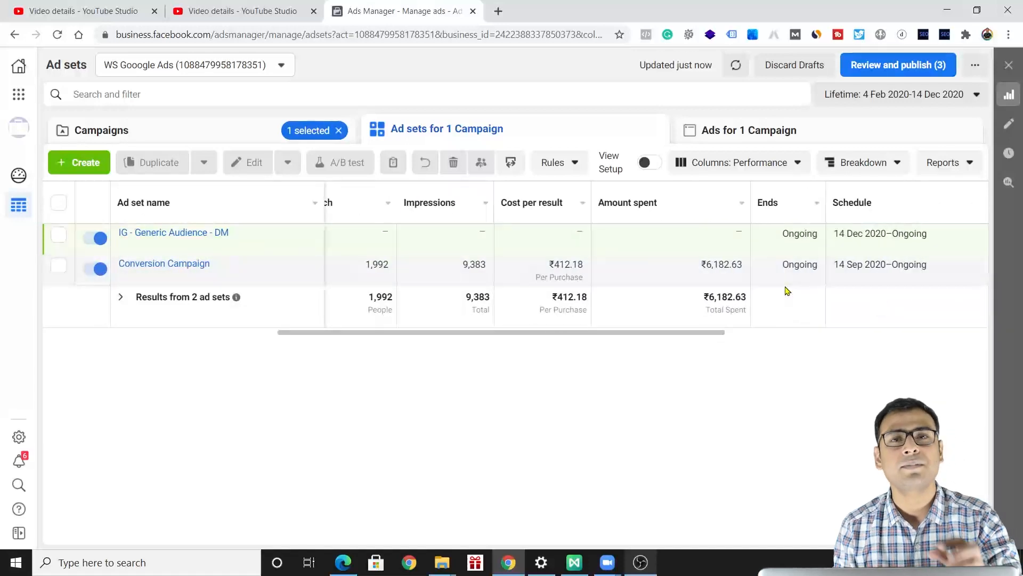